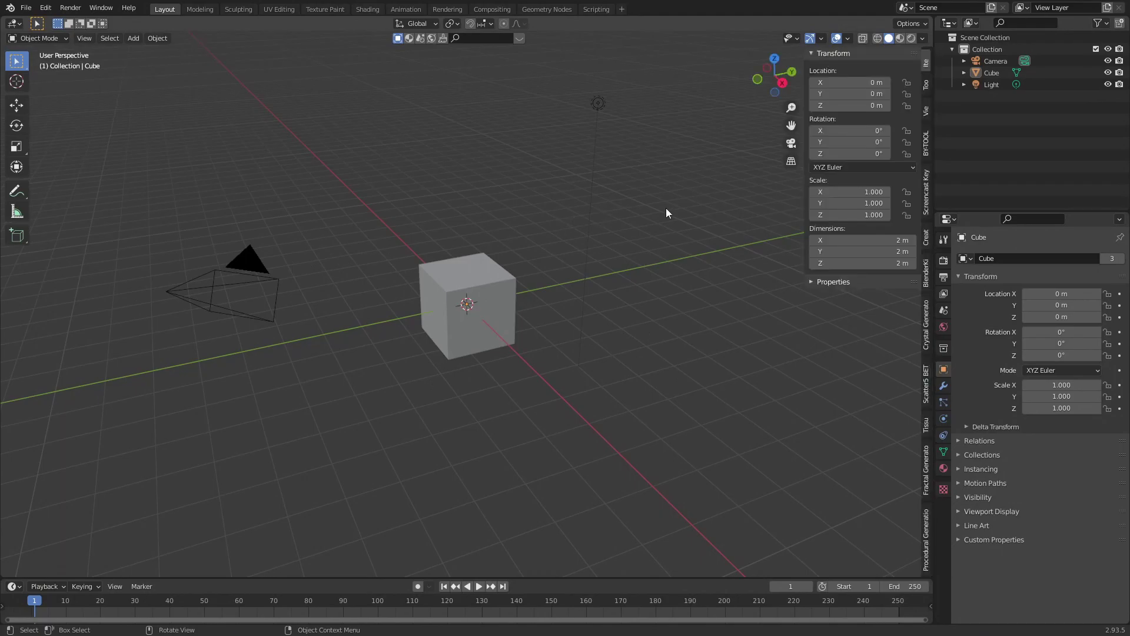
Open the Procedural Generation settings, look through the generation methods, and review the Mesh Scramble parameters
{"action": "left_click", "coordinate": [926, 549]}
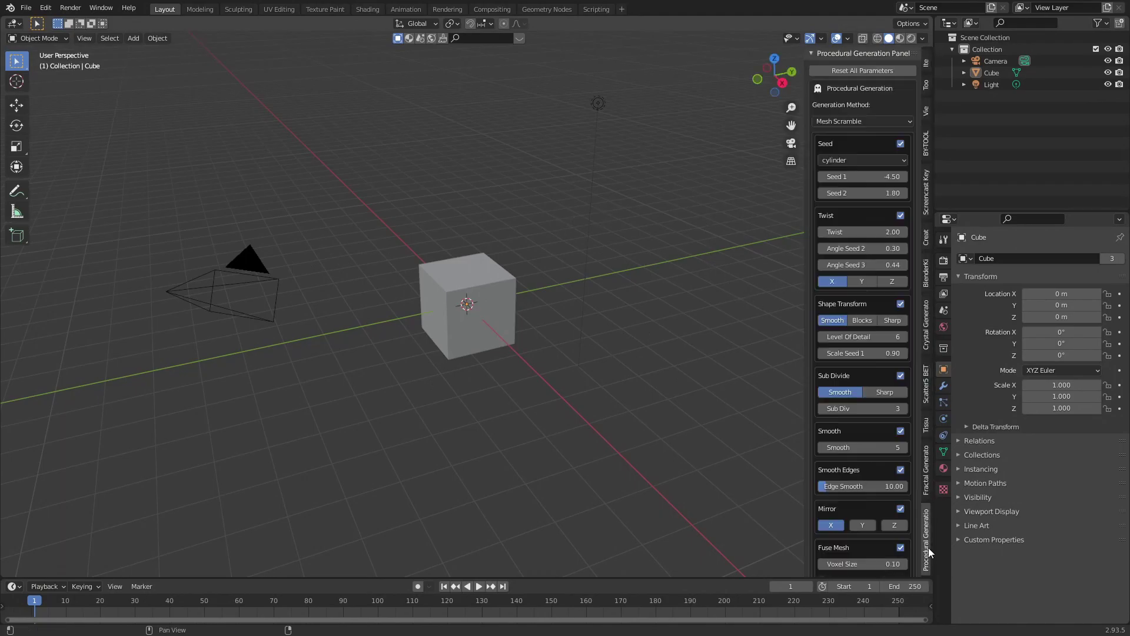
{"action": "left_click", "coordinate": [870, 121]}
{"action": "left_click", "coordinate": [850, 160]}
{"action": "left_click", "coordinate": [863, 121]}
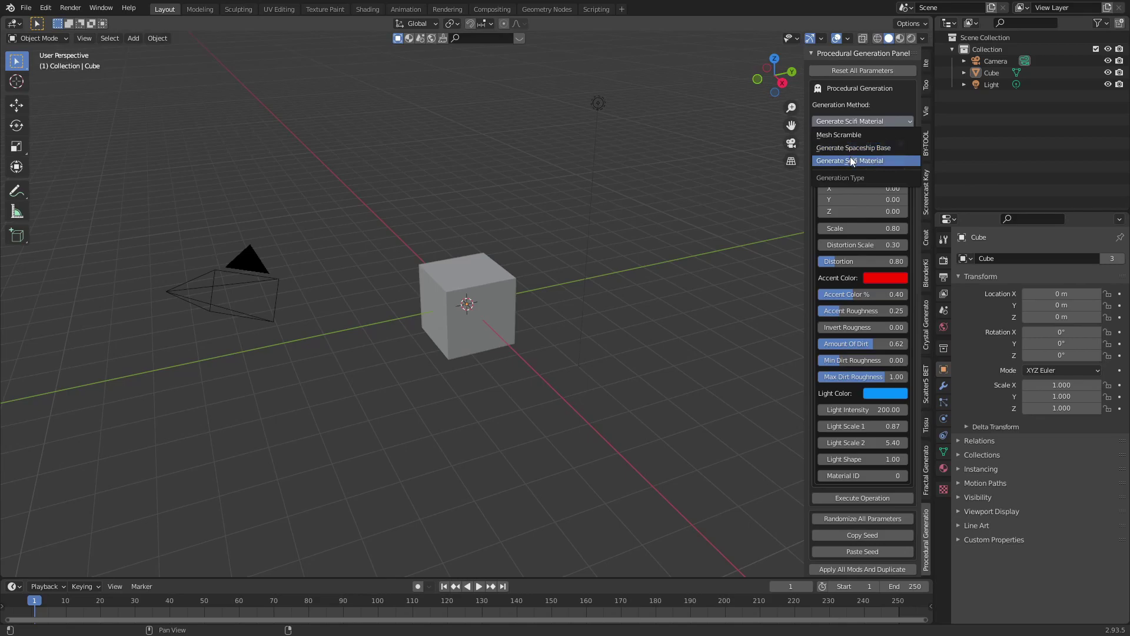
{"action": "left_click", "coordinate": [857, 139]}
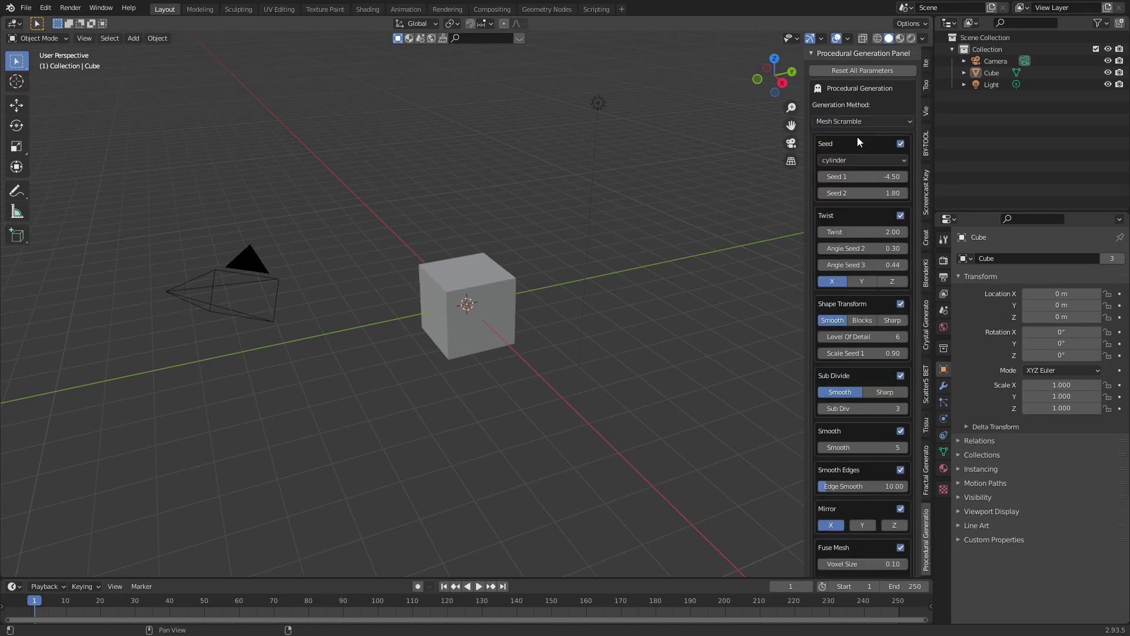
{"action": "scroll", "coordinate": [859, 135], "scroll_direction": "down", "scroll_amount": 5}
{"action": "scroll", "coordinate": [868, 123], "scroll_direction": "up", "scroll_amount": 3}
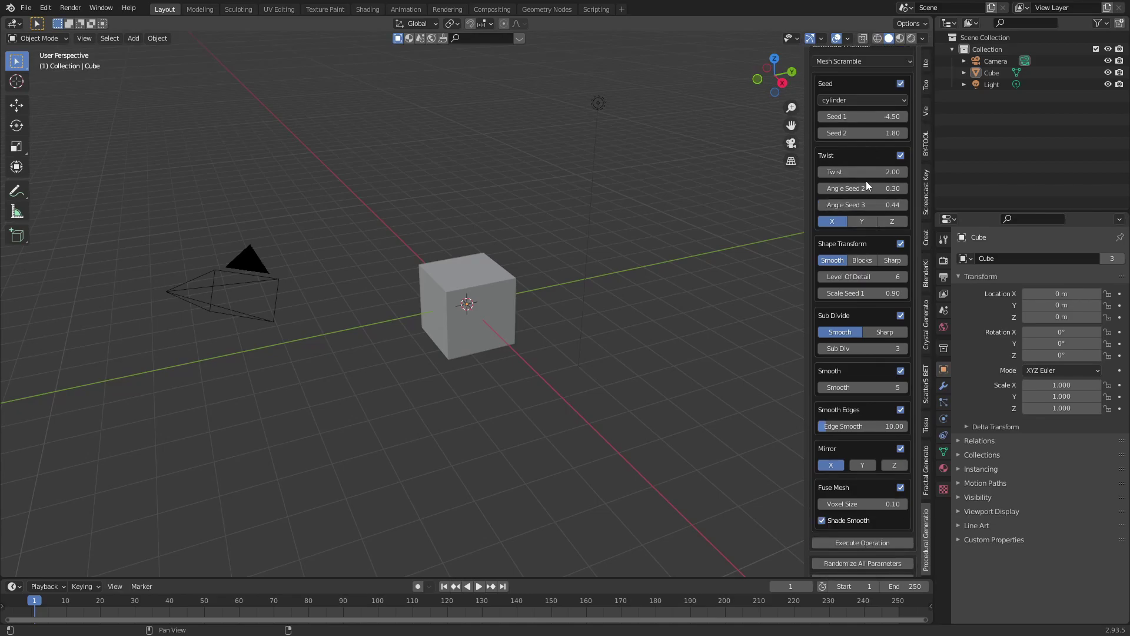
{"action": "scroll", "coordinate": [847, 412], "scroll_direction": "down", "scroll_amount": 2}
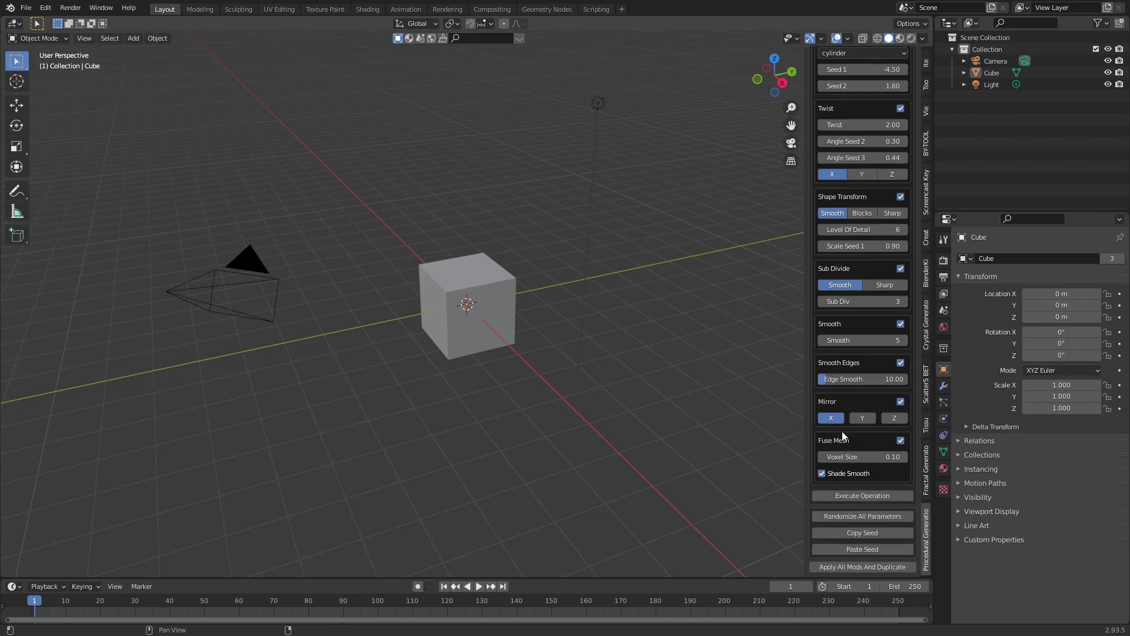
Randomize all Mesh Scramble parameters and execute the operation on the default cube
{"action": "left_click", "coordinate": [860, 517]}
{"action": "left_click", "coordinate": [473, 282]}
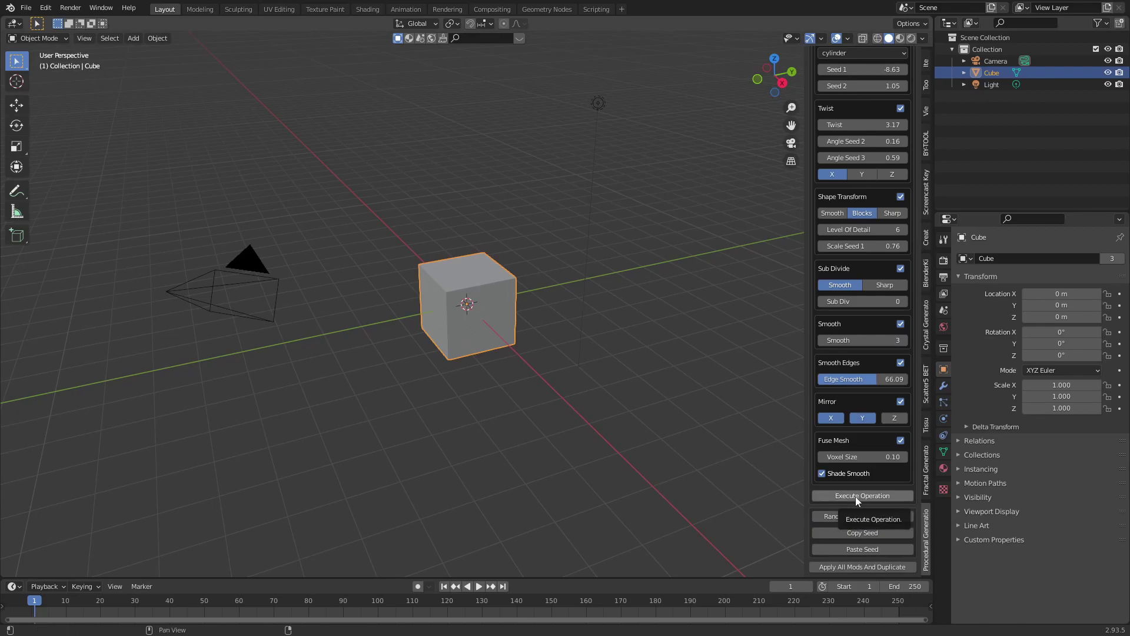
{"action": "scroll", "coordinate": [856, 447], "scroll_direction": "up", "scroll_amount": 2}
{"action": "scroll", "coordinate": [862, 276], "scroll_direction": "down", "scroll_amount": 2}
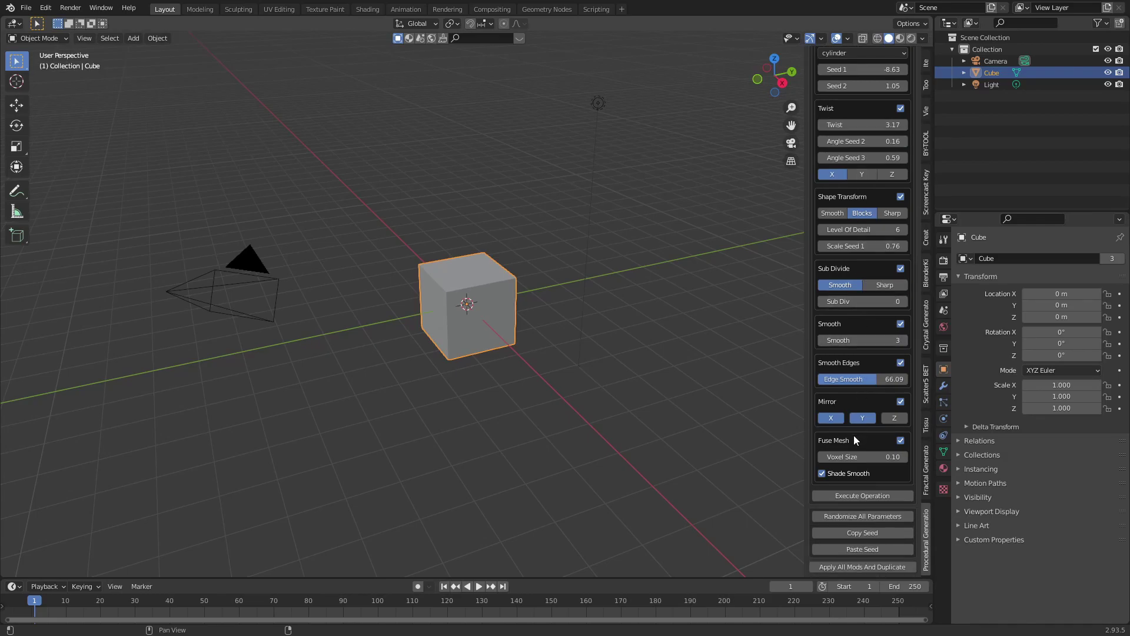
{"action": "left_click", "coordinate": [848, 499]}
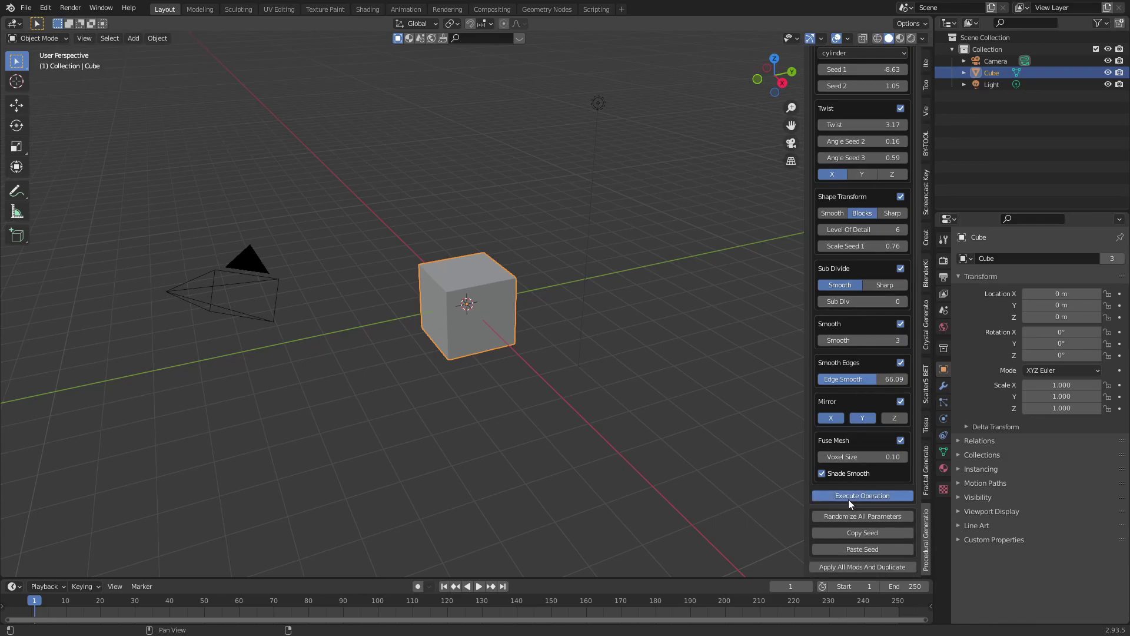
{"action": "middle_click_drag", "start_coordinate": [465, 382], "coordinate": [606, 405]}
{"action": "scroll", "coordinate": [606, 405], "scroll_direction": "up", "scroll_amount": 4}
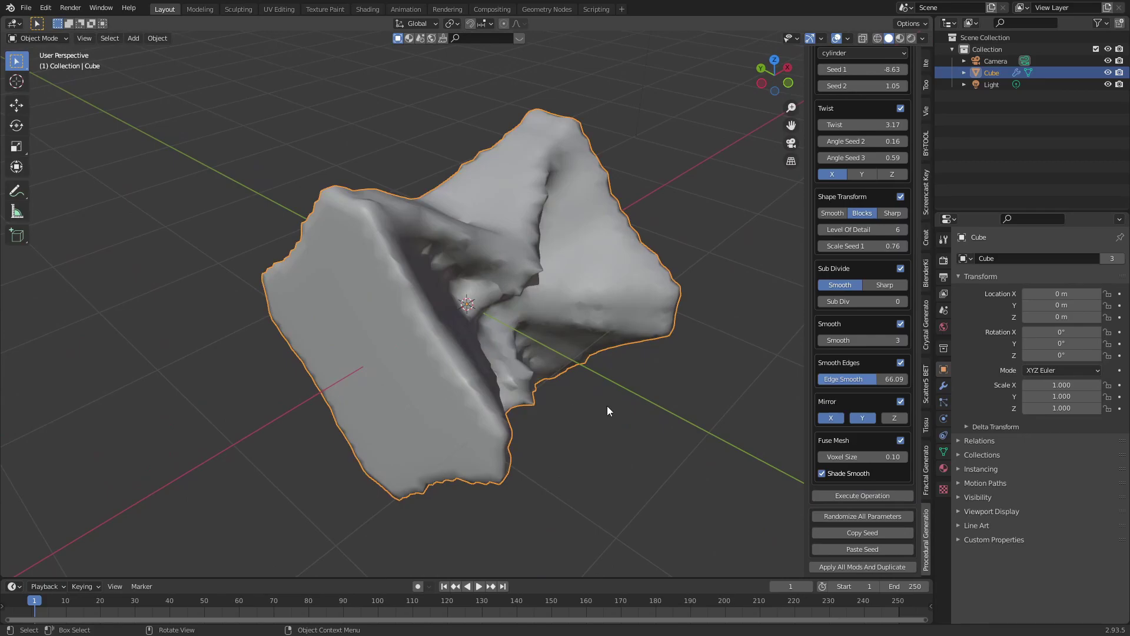
Re-randomize the Mesh Scramble parameters and rerun the operation to produce further variations of the cube's shape
{"action": "left_click", "coordinate": [845, 515]}
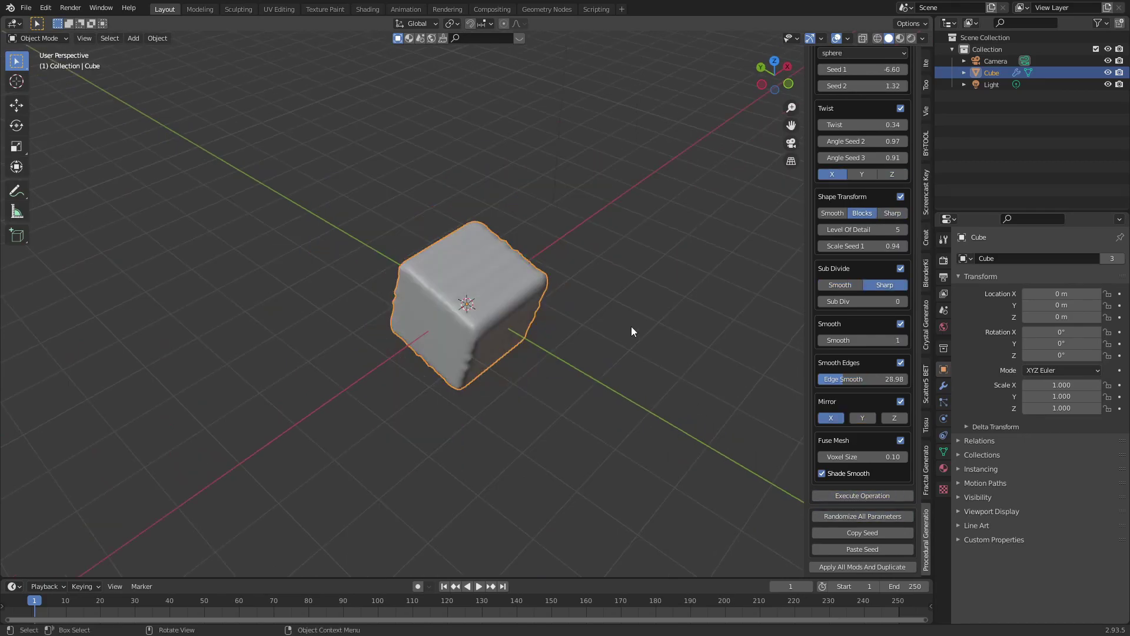
{"action": "mouse_move", "coordinate": [631, 328]}
{"action": "middle_mouse_down"}
{"action": "mouse_move", "coordinate": [497, 328]}
{"action": "mouse_move", "coordinate": [505, 384]}
{"action": "mouse_move", "coordinate": [632, 349]}
{"action": "middle_mouse_up"}
{"action": "scroll", "coordinate": [632, 349], "scroll_direction": "up", "scroll_amount": 3}
{"action": "left_click", "coordinate": [851, 516]}
{"action": "left_click", "coordinate": [848, 496]}
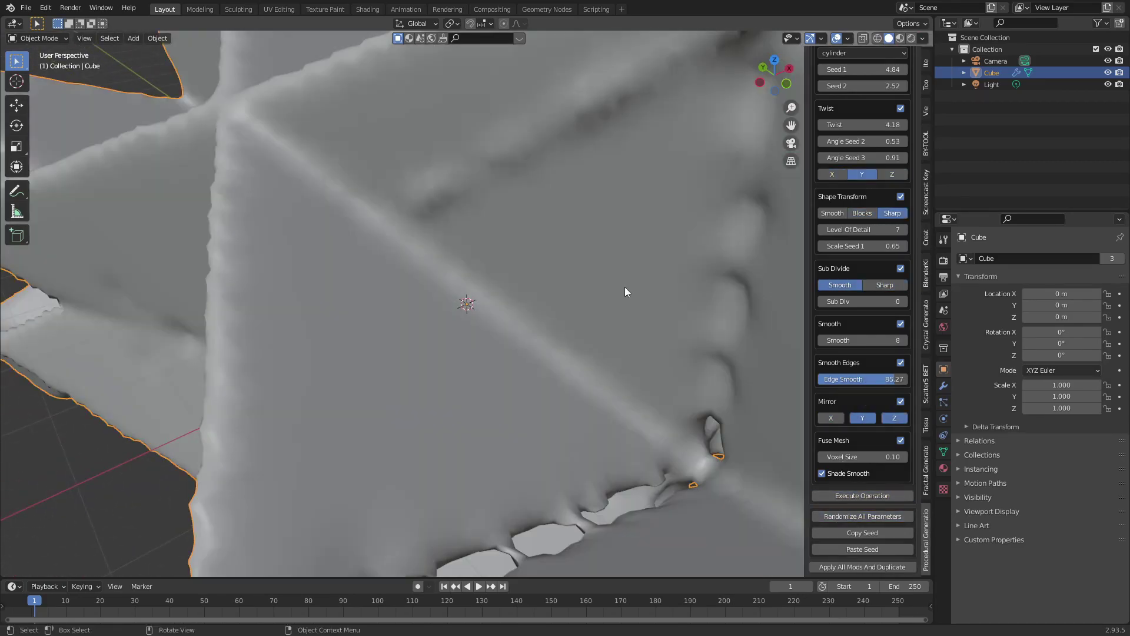
{"action": "scroll", "coordinate": [624, 287], "scroll_direction": "down", "scroll_amount": 3}
{"action": "middle_click_drag", "start_coordinate": [623, 287], "coordinate": [521, 339]}
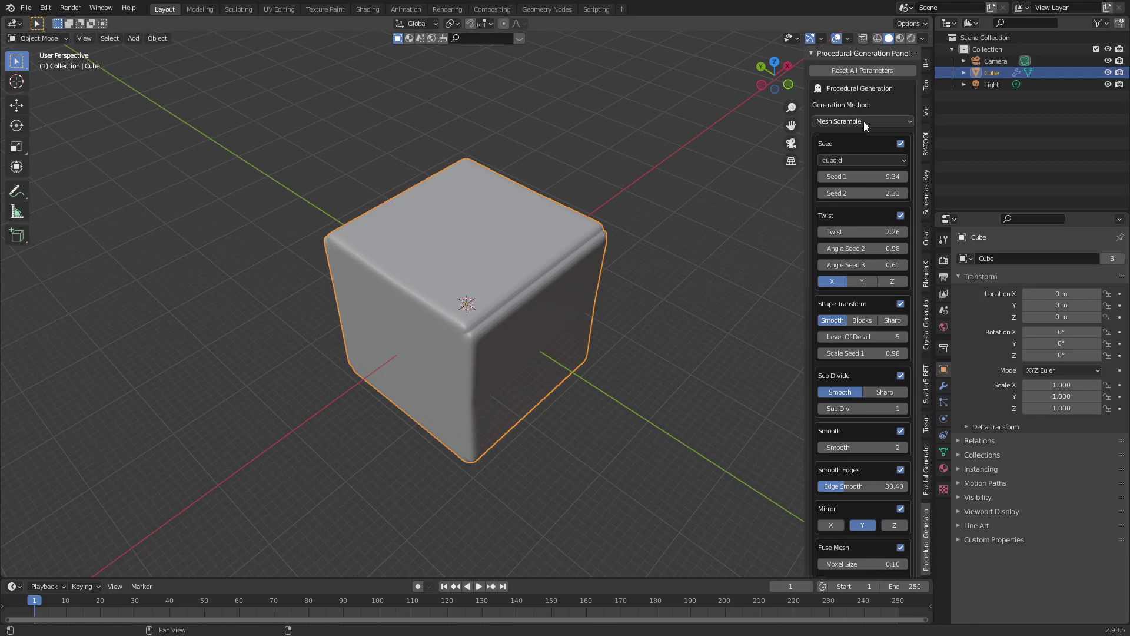
Switch the generation method to Generate Spaceship Base, randomize all parameters, and generate a spaceship
{"action": "left_click", "coordinate": [866, 123]}
{"action": "left_click", "coordinate": [870, 149]}
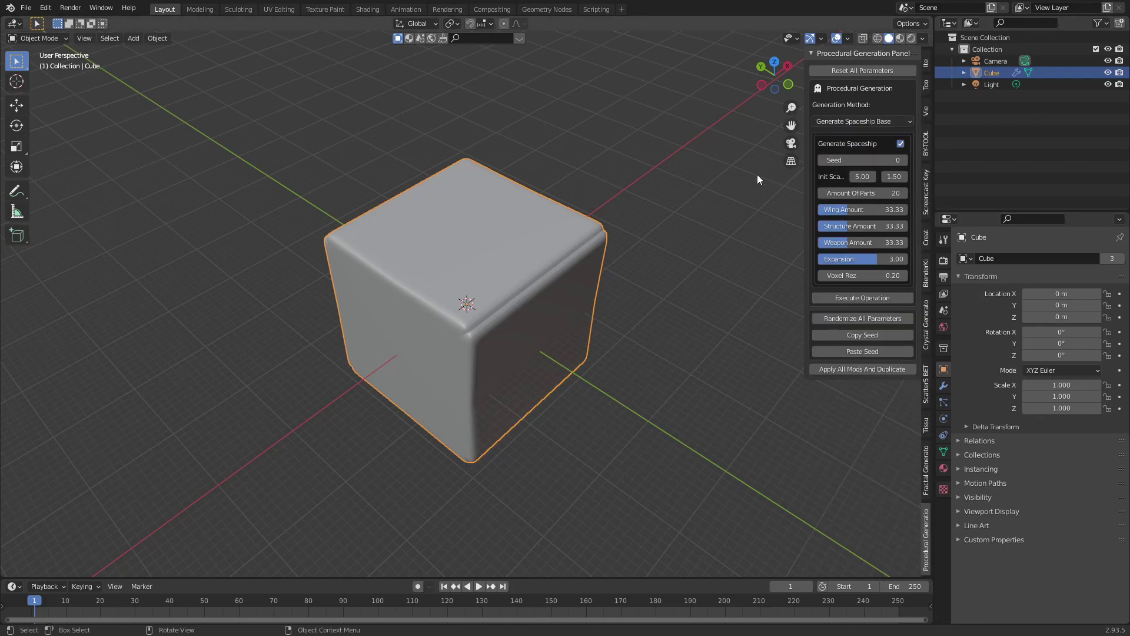
{"action": "scroll", "coordinate": [755, 158], "scroll_direction": "down", "scroll_amount": 6}
{"action": "middle_click_drag", "start_coordinate": [699, 198], "coordinate": [715, 219]}
{"action": "scroll", "coordinate": [715, 224], "scroll_direction": "down", "scroll_amount": 4}
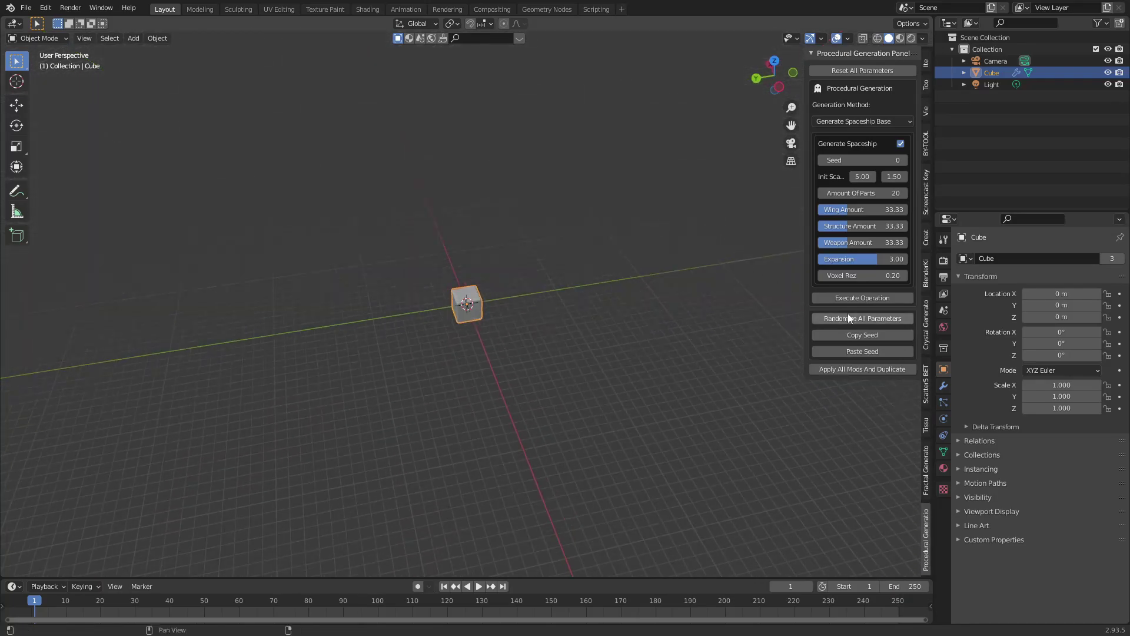
{"action": "left_click", "coordinate": [849, 318]}
{"action": "left_click", "coordinate": [855, 298]}
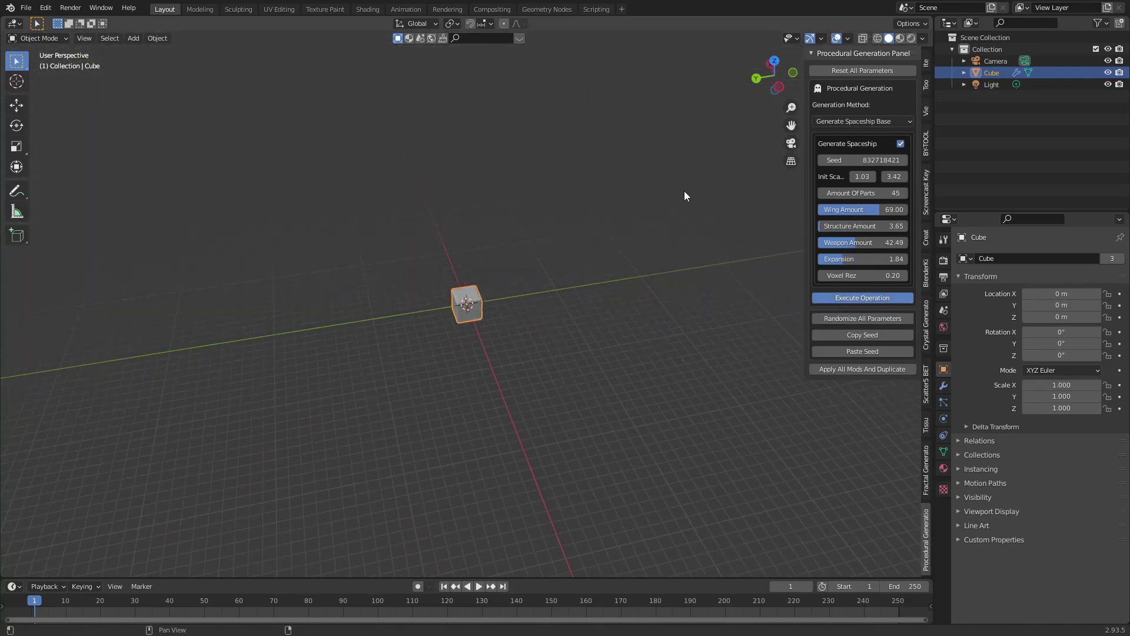
Generate a second spaceship with newly randomized parameters and move it away from the cube
{"action": "scroll", "coordinate": [653, 212], "scroll_direction": "up", "scroll_amount": 4}
{"action": "middle_click_drag", "start_coordinate": [570, 184], "coordinate": [600, 202]}
{"action": "left_click", "coordinate": [860, 318]}
{"action": "left_click", "coordinate": [858, 298]}
{"action": "scroll", "coordinate": [599, 199], "scroll_direction": "up", "scroll_amount": 3}
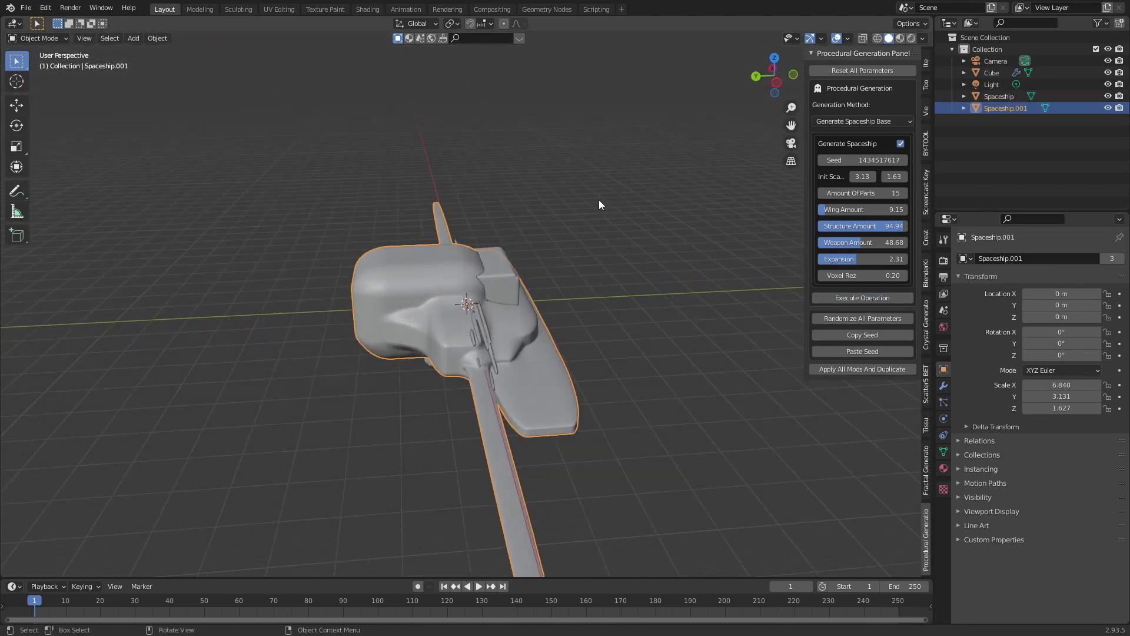
{"action": "scroll", "coordinate": [599, 199], "scroll_direction": "down", "scroll_amount": 3}
{"action": "key", "text": "g"}
{"action": "left_click", "coordinate": [677, 211]}
Switch the generation method to Mesh Scramble and execute it on the moved spaceship
{"action": "left_click", "coordinate": [849, 122]}
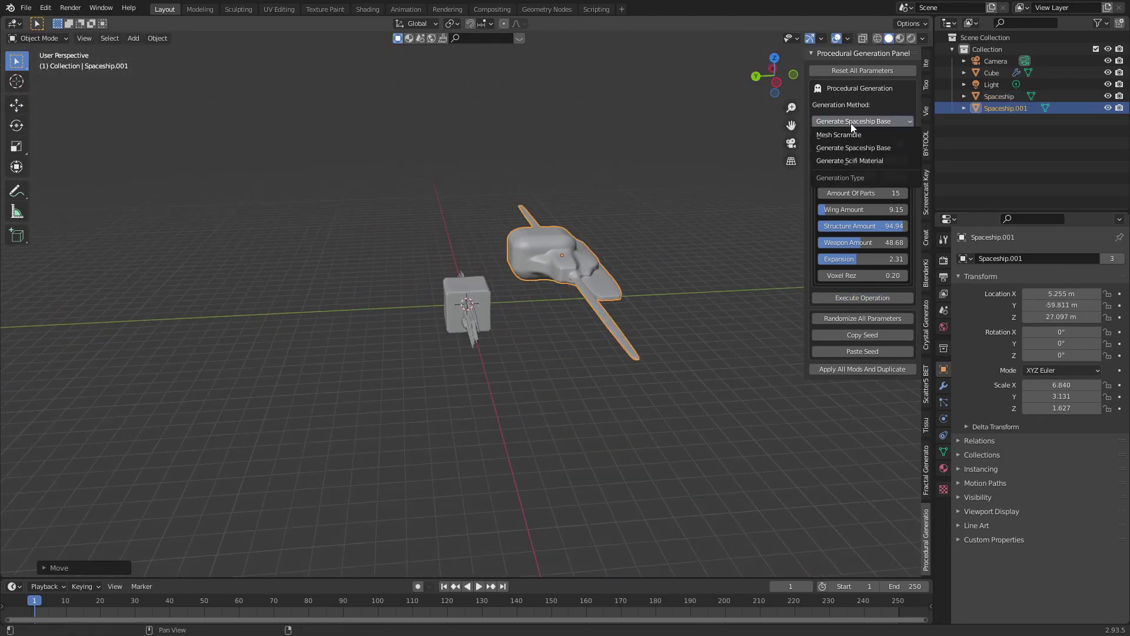
{"action": "left_click", "coordinate": [838, 135]}
{"action": "scroll", "coordinate": [856, 217], "scroll_direction": "down", "scroll_amount": 5}
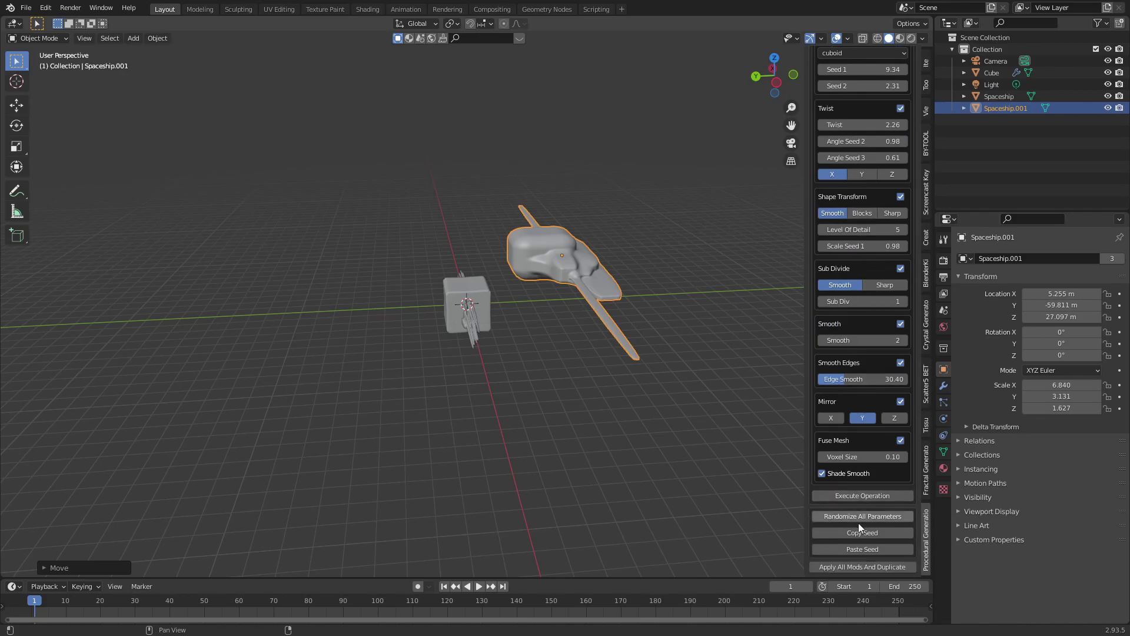
{"action": "left_click", "coordinate": [862, 496]}
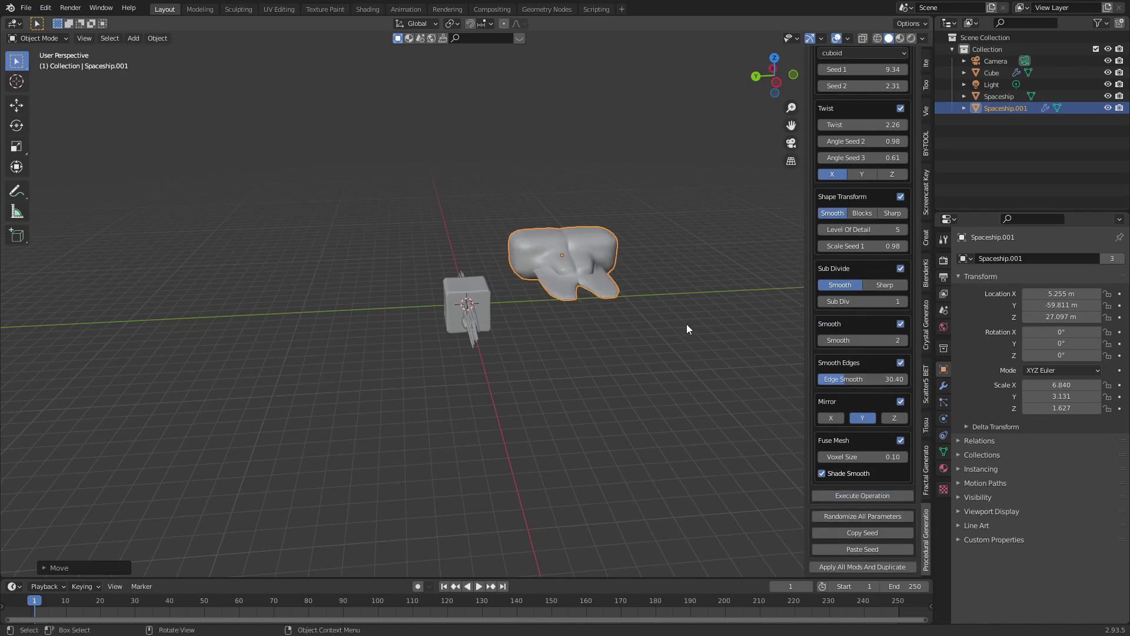
{"action": "middle_click_drag", "start_coordinate": [686, 324], "coordinate": [652, 382]}
Randomize the Mesh Scramble parameters again and rerun the operation to reshape the spaceship's hull
{"action": "left_click", "coordinate": [852, 513]}
{"action": "left_click", "coordinate": [842, 496]}
{"action": "left_click", "coordinate": [853, 507]}
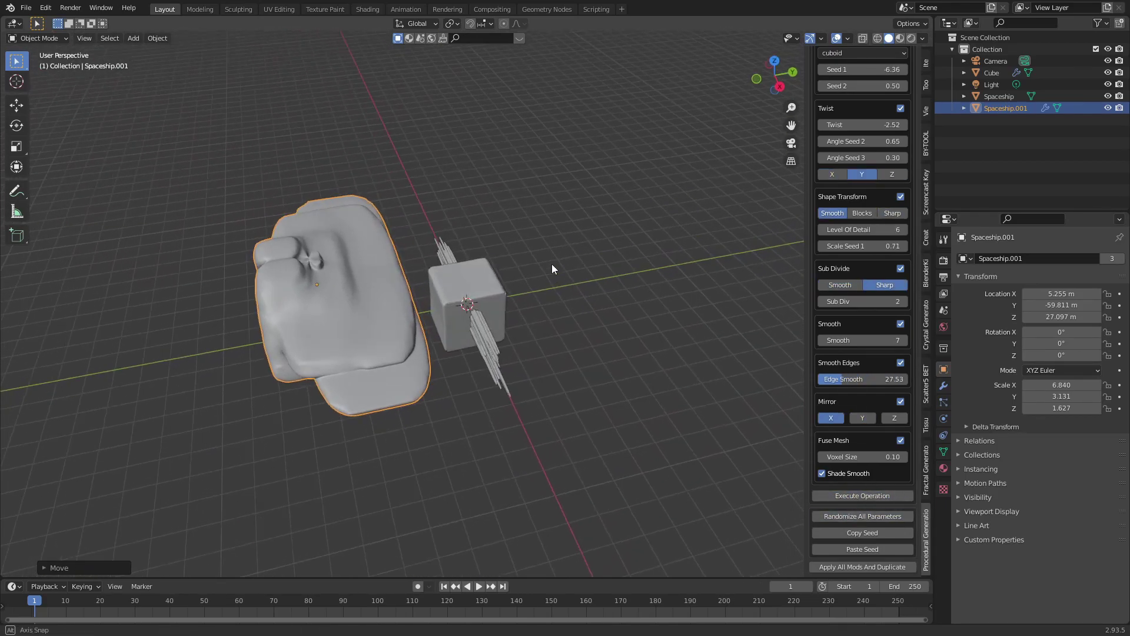
{"action": "middle_click_drag", "start_coordinate": [552, 264], "coordinate": [609, 208]}
{"action": "scroll", "coordinate": [867, 132], "scroll_direction": "up", "scroll_amount": 5}
Switch to Generate Scifi Material with material preview shading, enable both Generate Material options, and randomize all parameters on the scrambled spaceship
{"action": "left_click", "coordinate": [869, 121]}
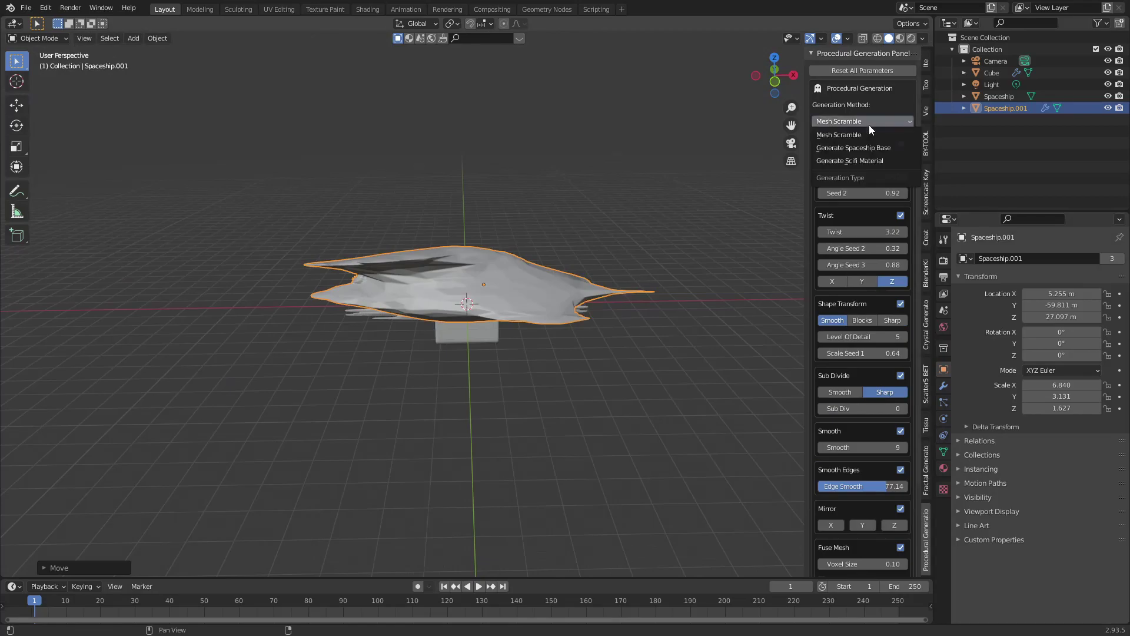
{"action": "left_click", "coordinate": [859, 160]}
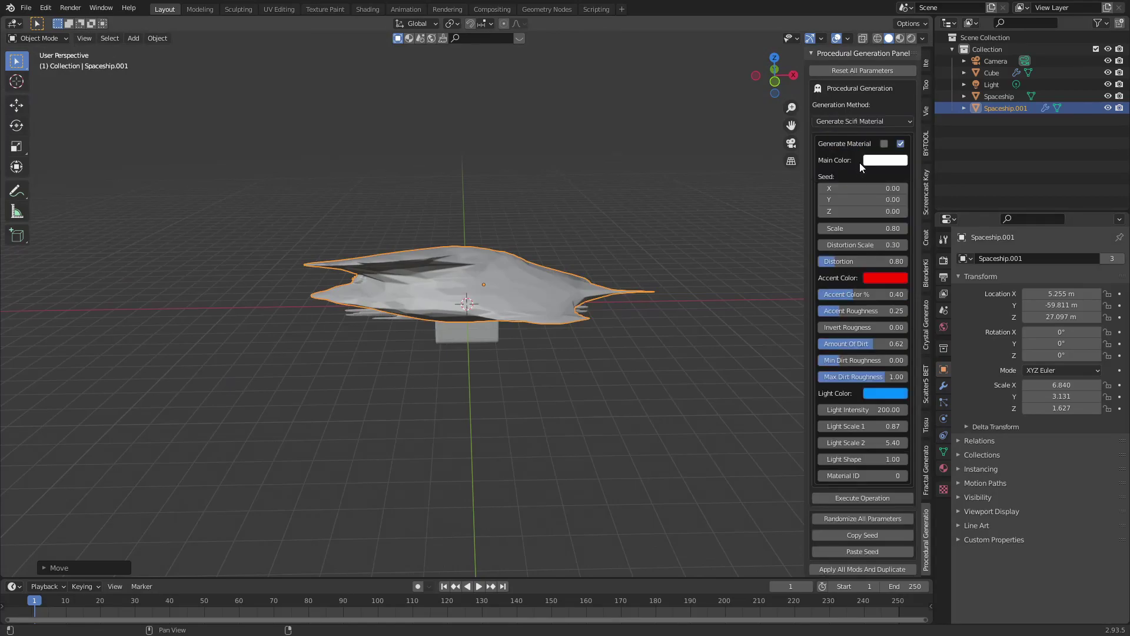
{"action": "left_click", "coordinate": [900, 38]}
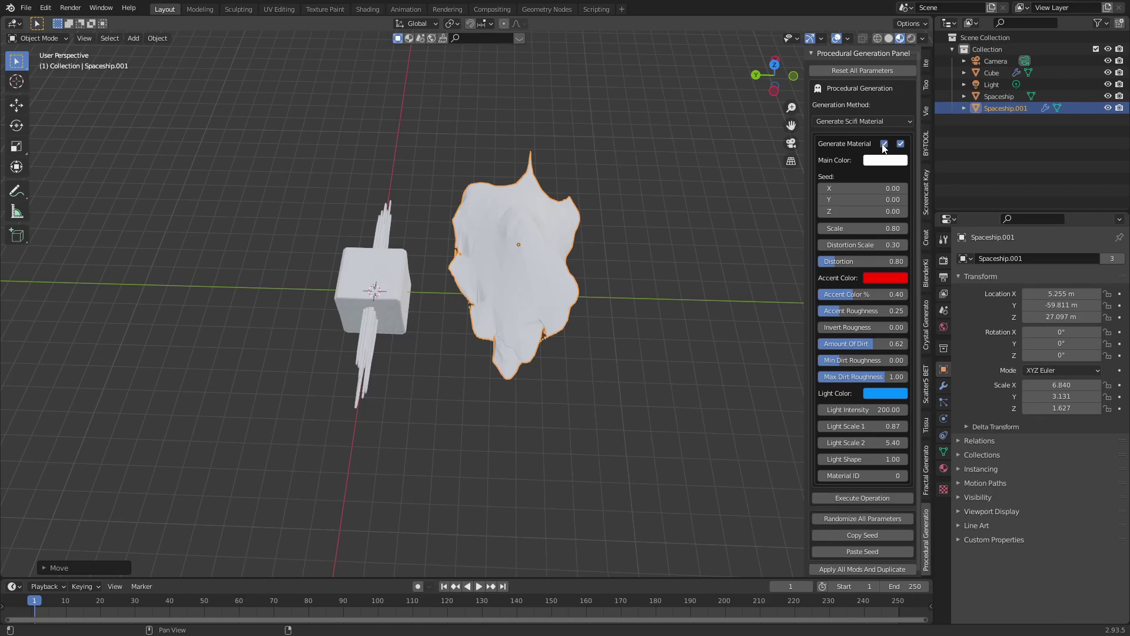
{"action": "left_click", "coordinate": [850, 521]}
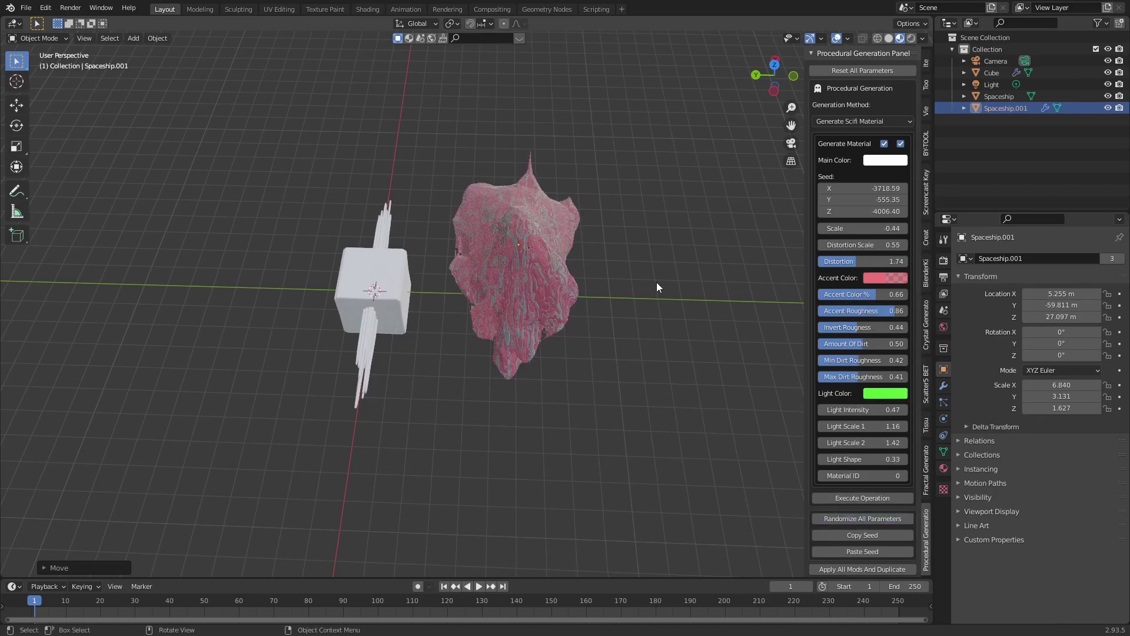
{"action": "middle_click_drag", "start_coordinate": [657, 286], "coordinate": [471, 272]}
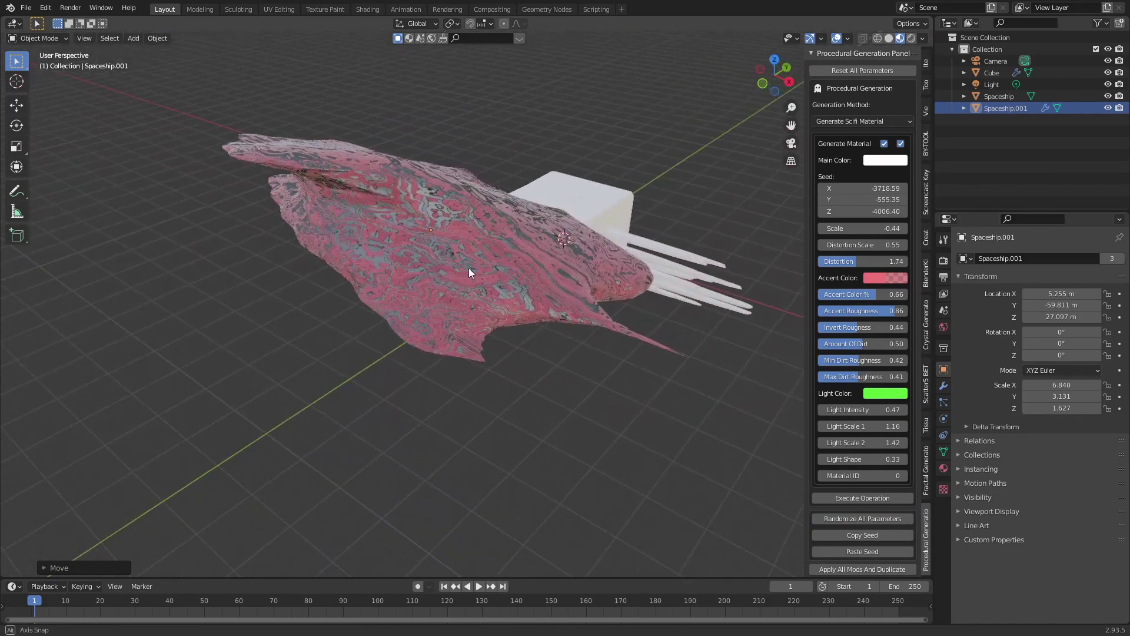
{"action": "scroll", "coordinate": [470, 273], "scroll_direction": "up", "scroll_amount": 3}
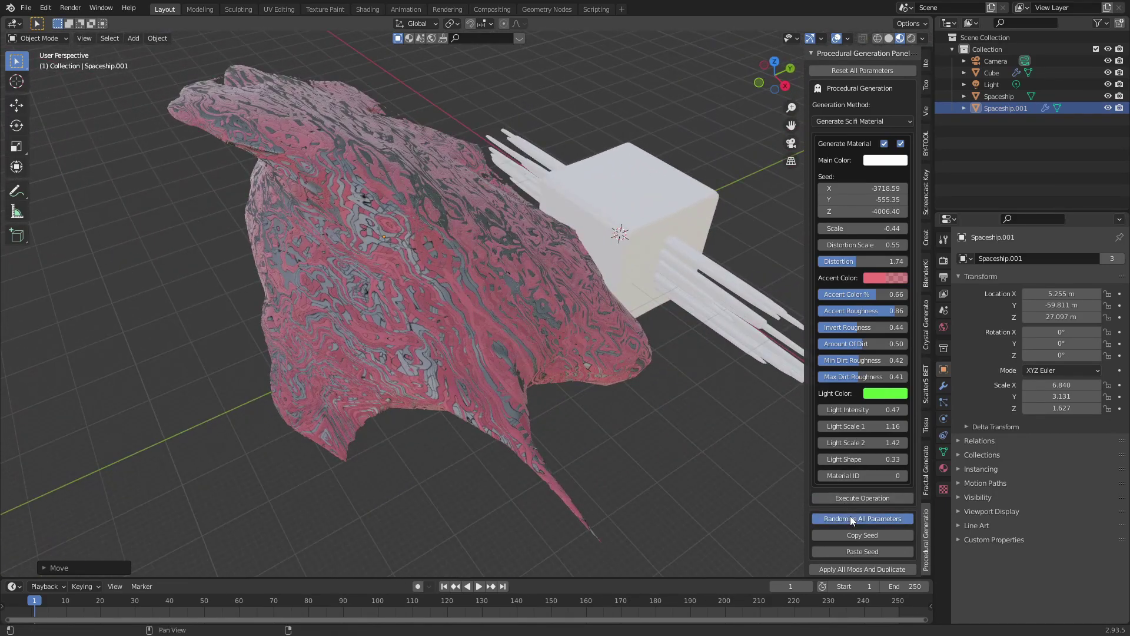
Randomize the spaceship's sci-fi material several more times and adjust the material's Scale
{"action": "left_click", "coordinate": [850, 516]}
{"action": "left_click", "coordinate": [850, 517]}
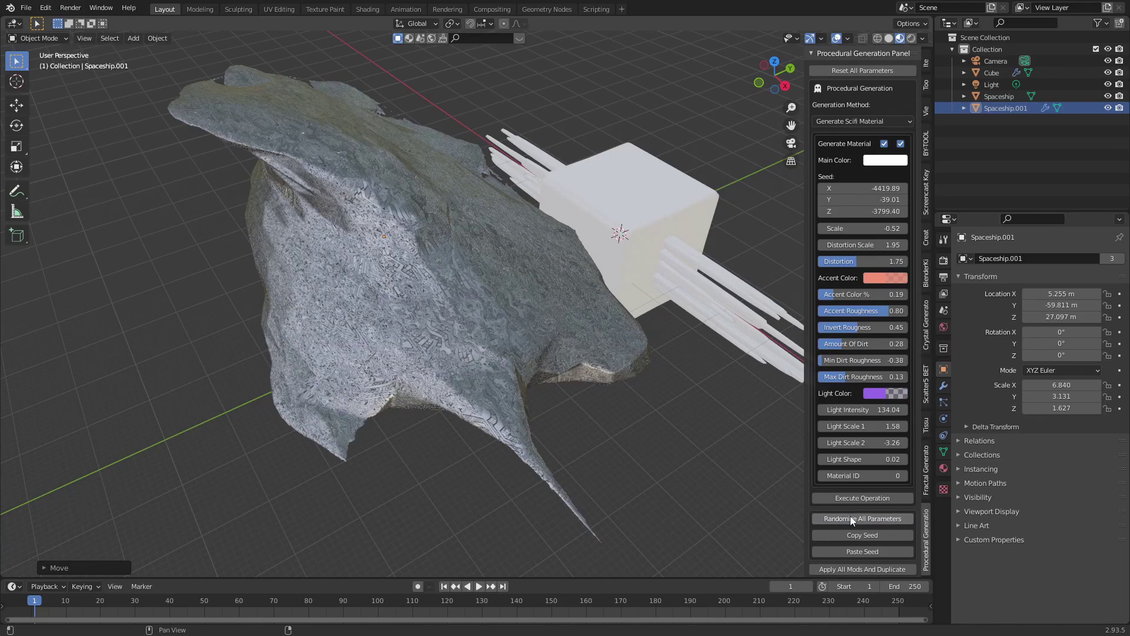
{"action": "left_click", "coordinate": [849, 517]}
{"action": "middle_click_drag", "start_coordinate": [447, 365], "coordinate": [477, 402]}
{"action": "scroll", "coordinate": [478, 403], "scroll_direction": "up", "scroll_amount": 3}
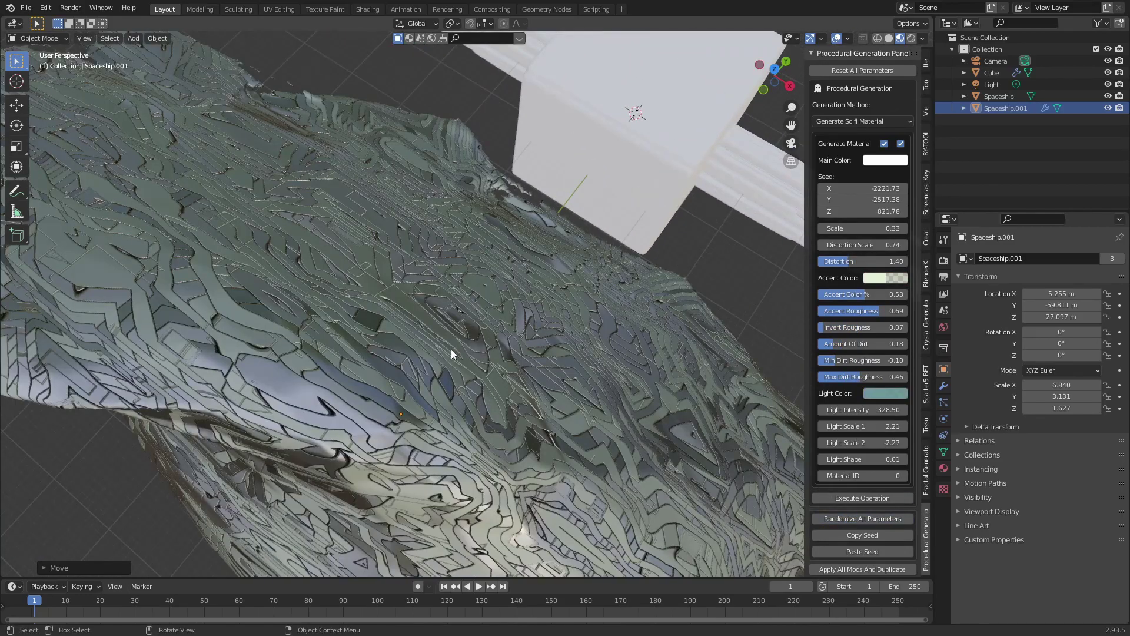
{"action": "scroll", "coordinate": [489, 347], "scroll_direction": "down", "scroll_amount": 6}
{"action": "middle_click_drag", "start_coordinate": [526, 344], "coordinate": [594, 300]}
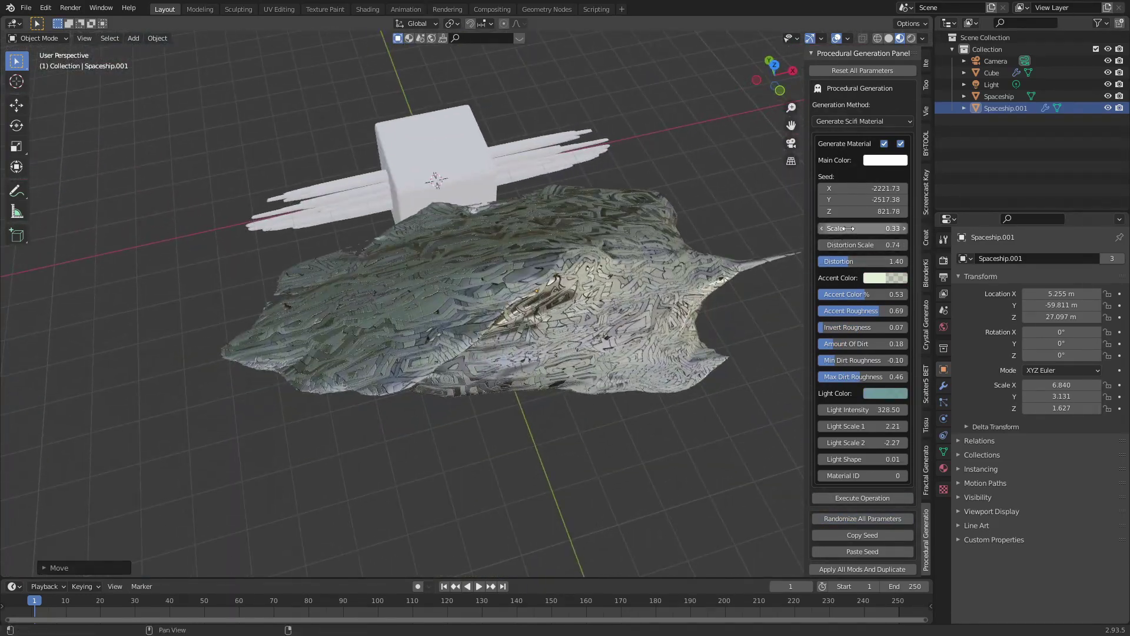
{"action": "mouse_move", "coordinate": [871, 228]}
{"action": "left_mouse_down"}
{"action": "mouse_move", "coordinate": [827, 228]}
{"action": "mouse_move", "coordinate": [859, 228]}
{"action": "left_mouse_up"}
{"action": "middle_click_drag", "start_coordinate": [766, 256], "coordinate": [652, 264]}
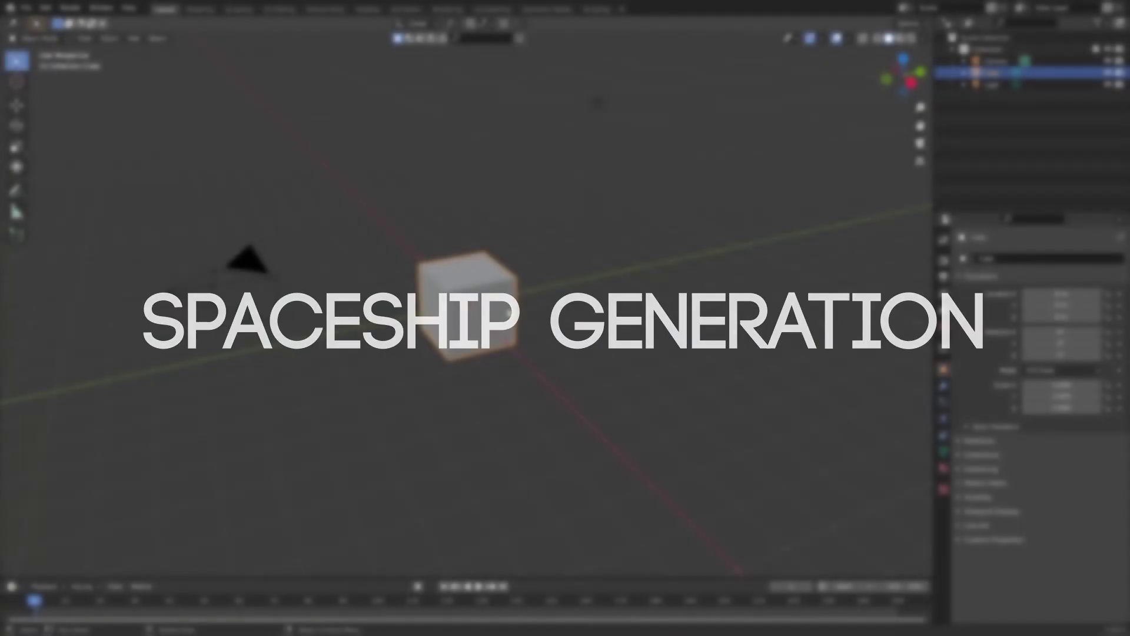
Delete the default cube and set the Procedural Generation method to Generate Spaceship Base
{"action": "key", "text": "Delete"}
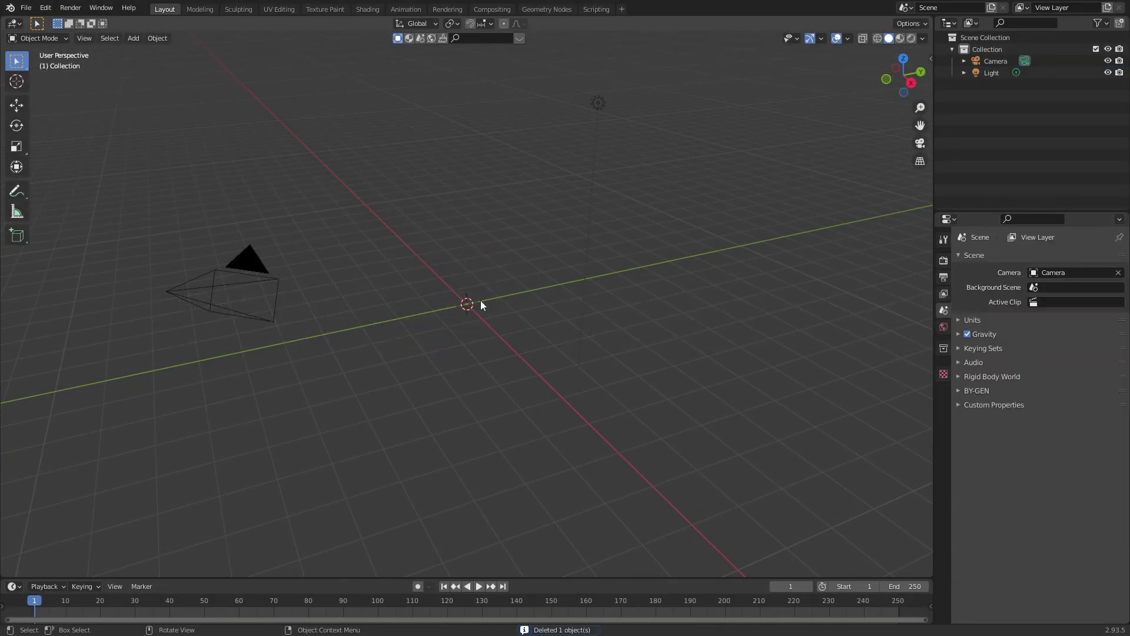
{"action": "key", "text": "n"}
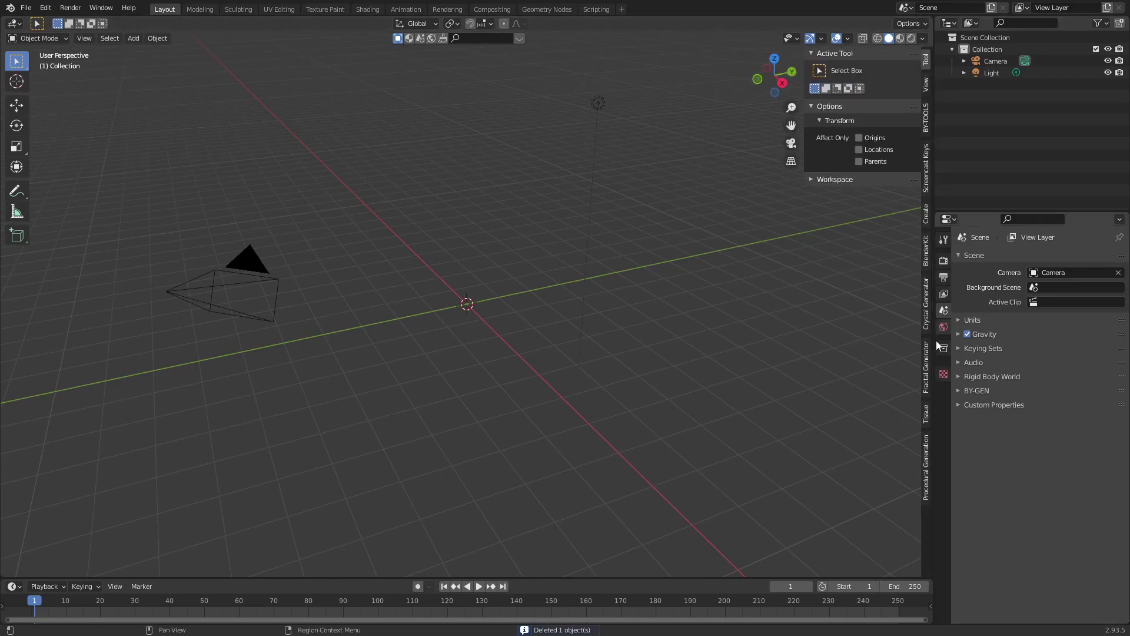
{"action": "left_click", "coordinate": [926, 463]}
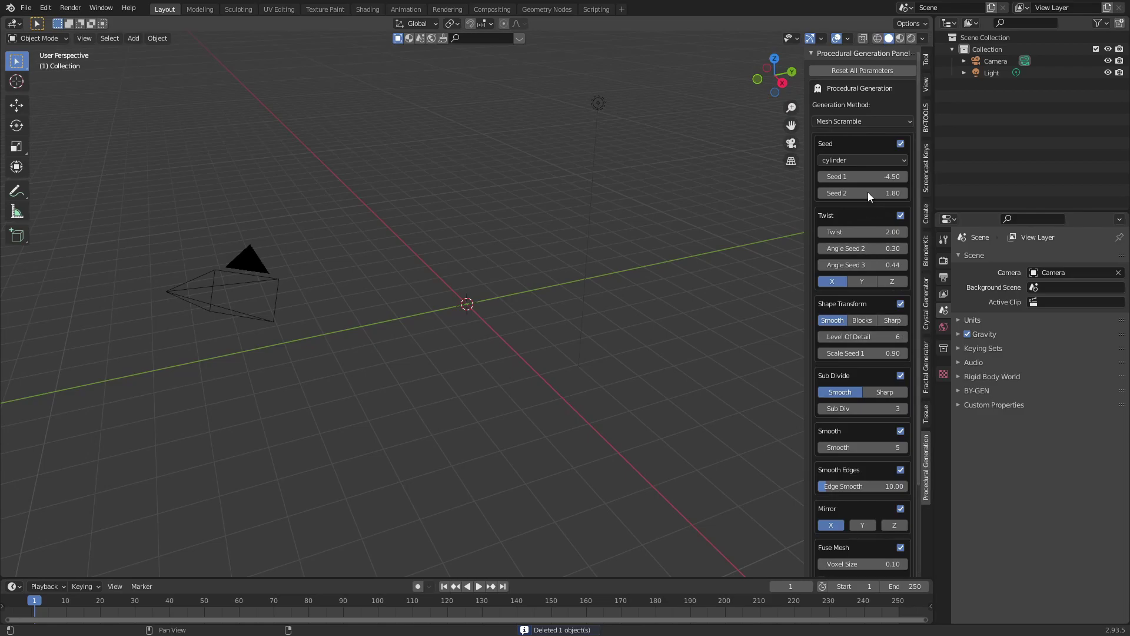
{"action": "left_click", "coordinate": [857, 121]}
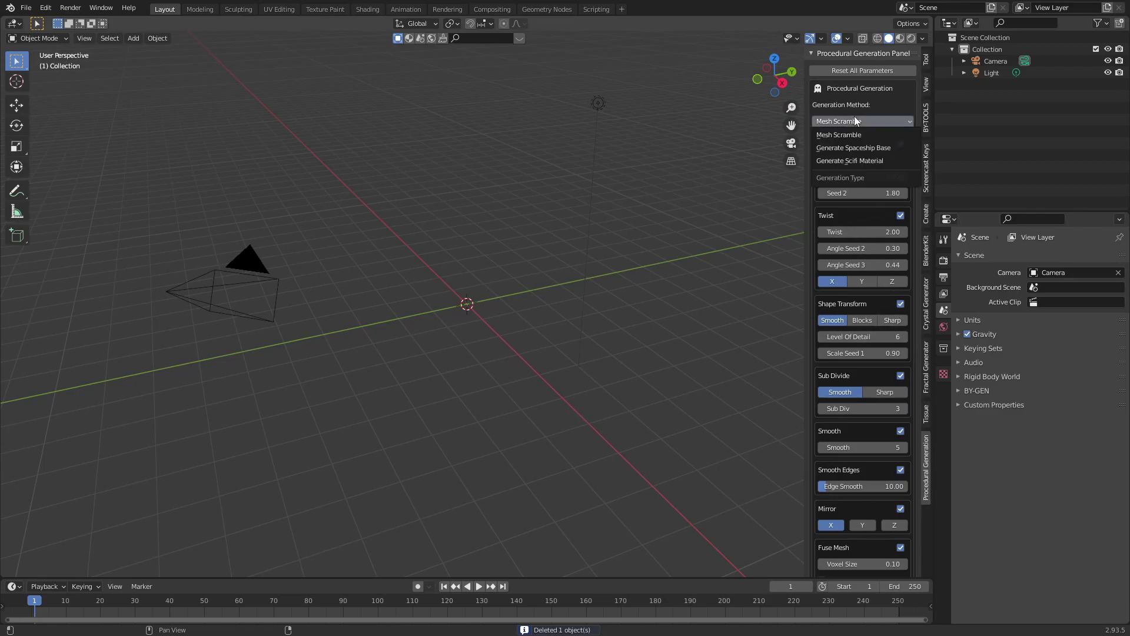
{"action": "left_click", "coordinate": [853, 147]}
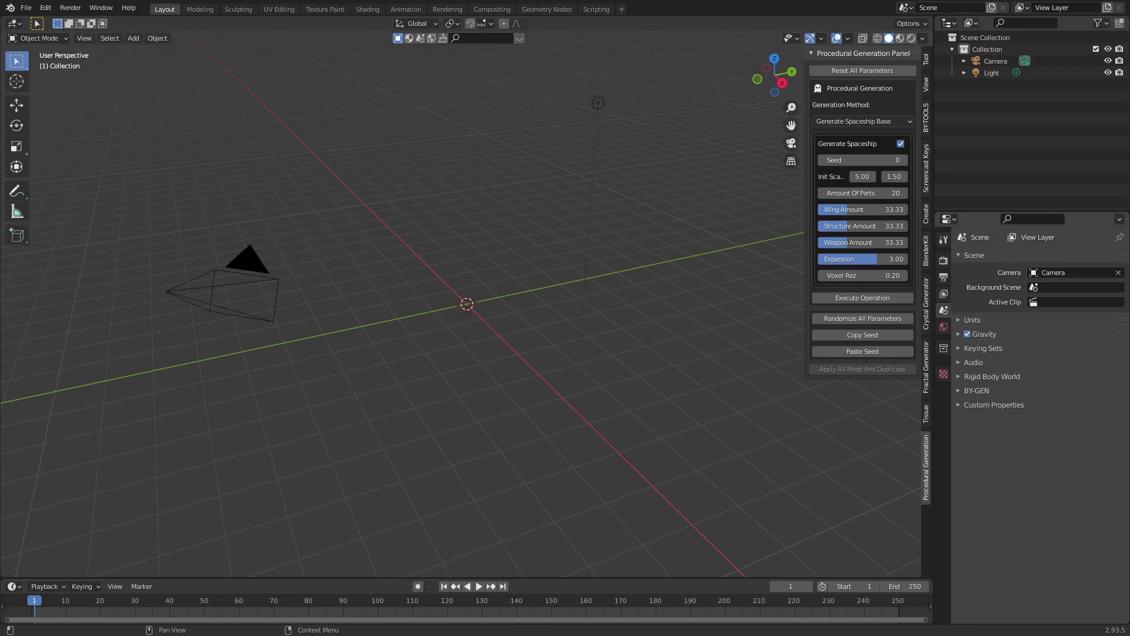
Paste the copied seed into the Generate Spaceship Base parameters and execute the operation to create the spaceship
{"action": "left_click", "coordinate": [845, 348]}
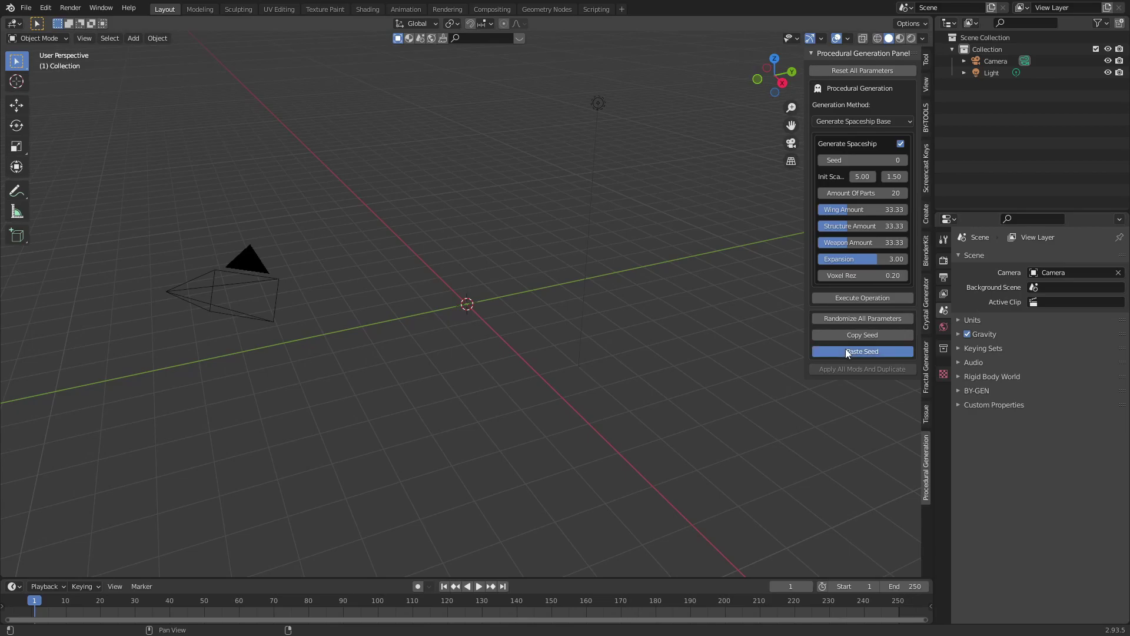
{"action": "left_click", "coordinate": [852, 296]}
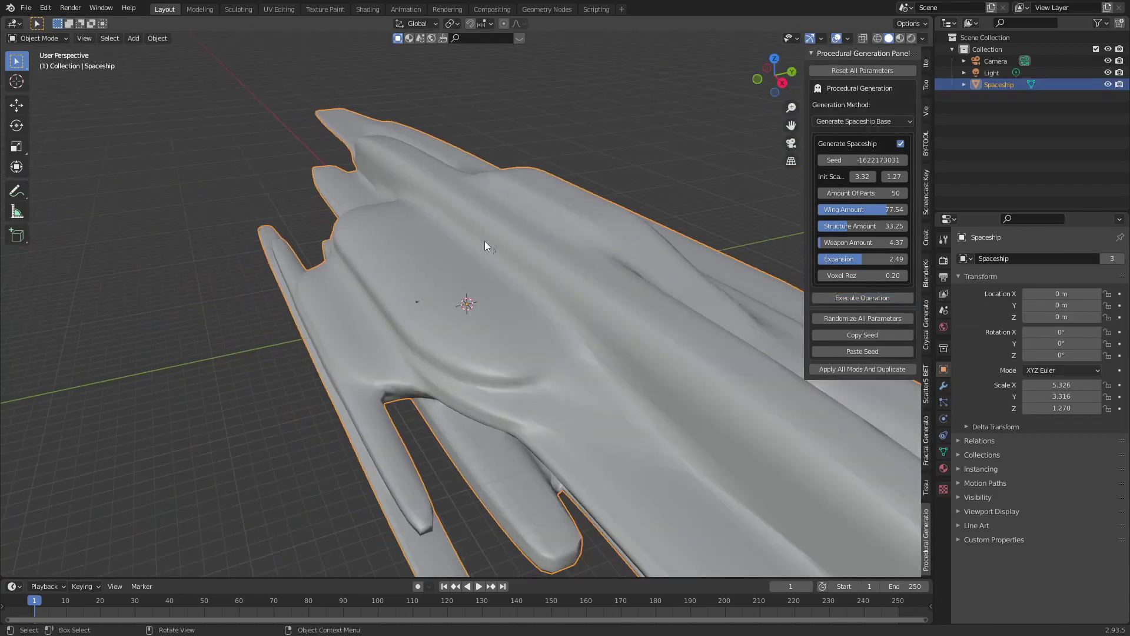
{"action": "middle_click_drag", "start_coordinate": [439, 253], "coordinate": [573, 299]}
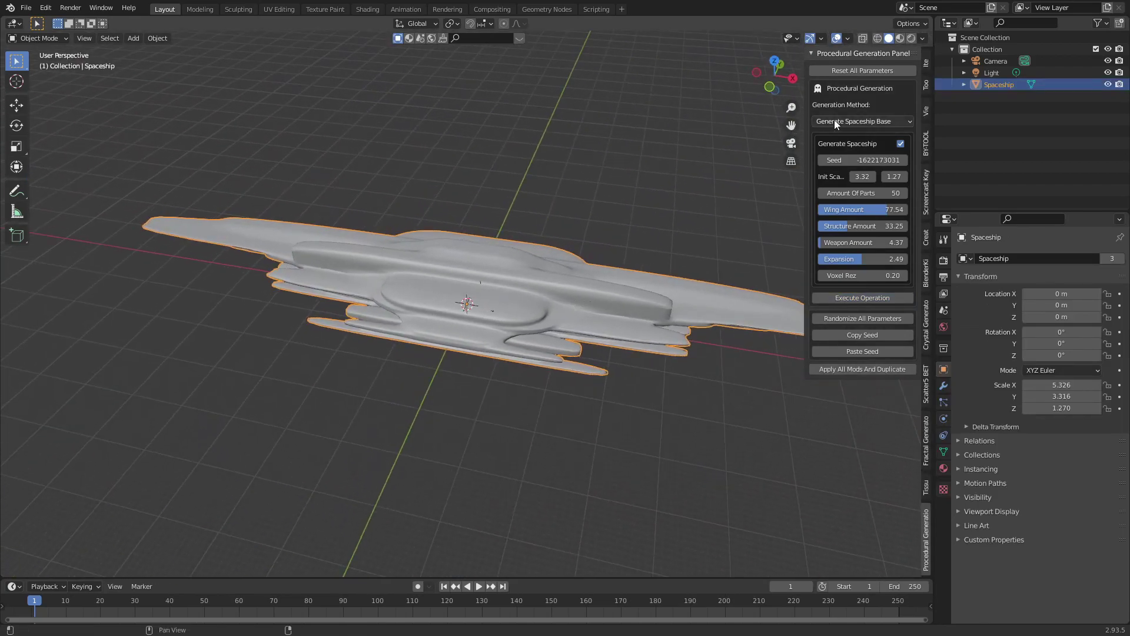
Switch the generation method to Mesh Scramble, paste its copied seed and execute the operation on the spaceship
{"action": "left_click", "coordinate": [855, 120]}
{"action": "left_click", "coordinate": [854, 148]}
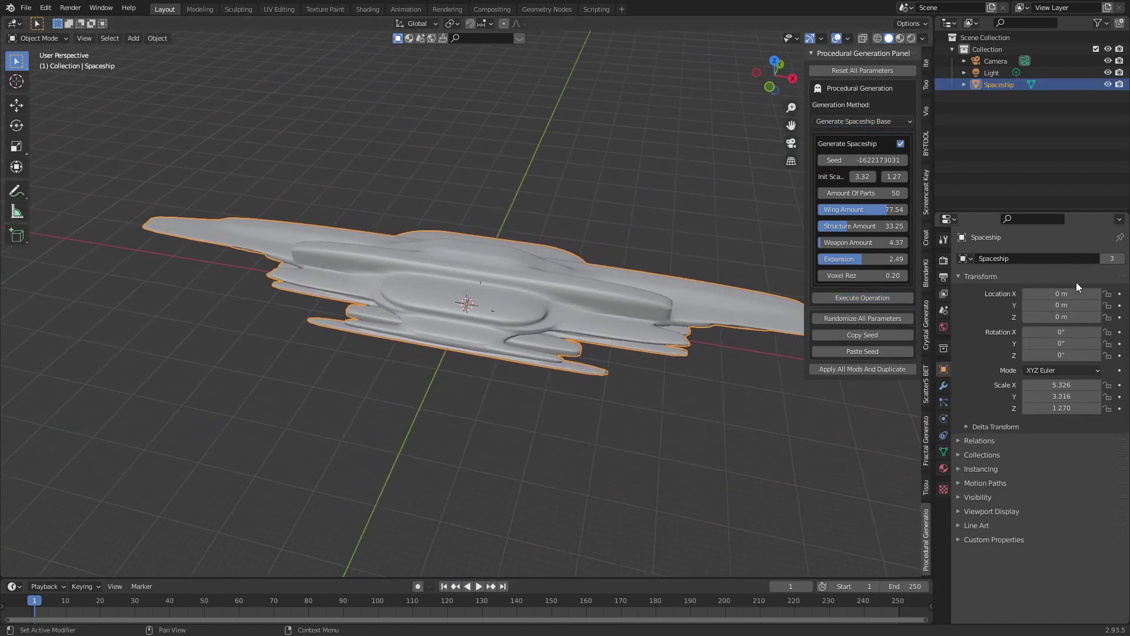
{"action": "left_click", "coordinate": [855, 120]}
{"action": "left_click", "coordinate": [850, 137]}
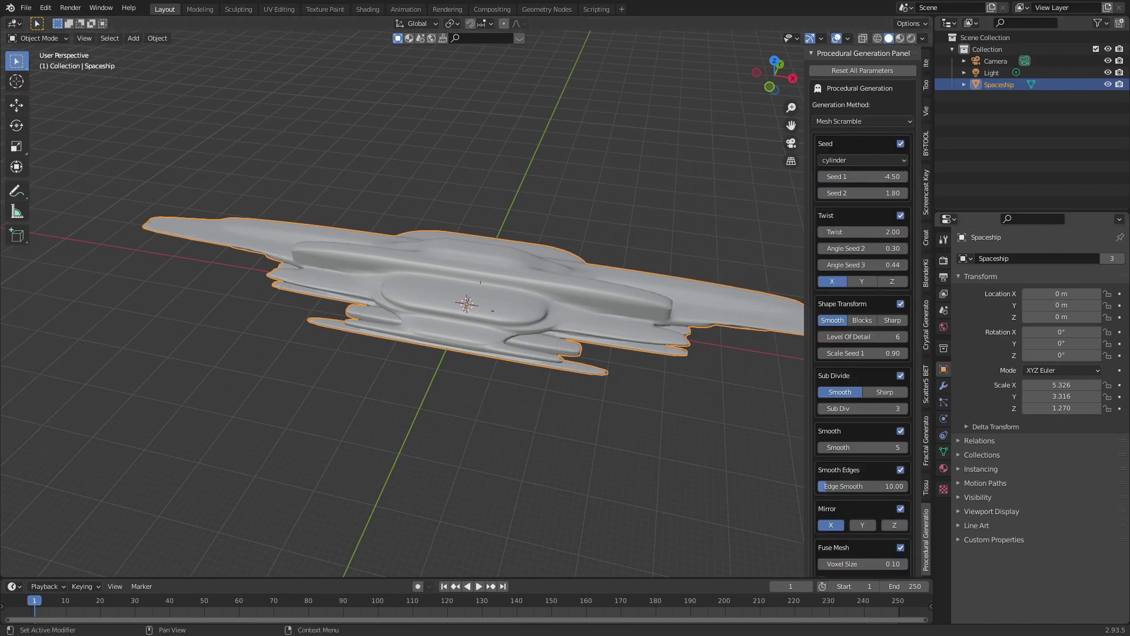
{"action": "scroll", "coordinate": [864, 517], "scroll_direction": "down", "scroll_amount": 4}
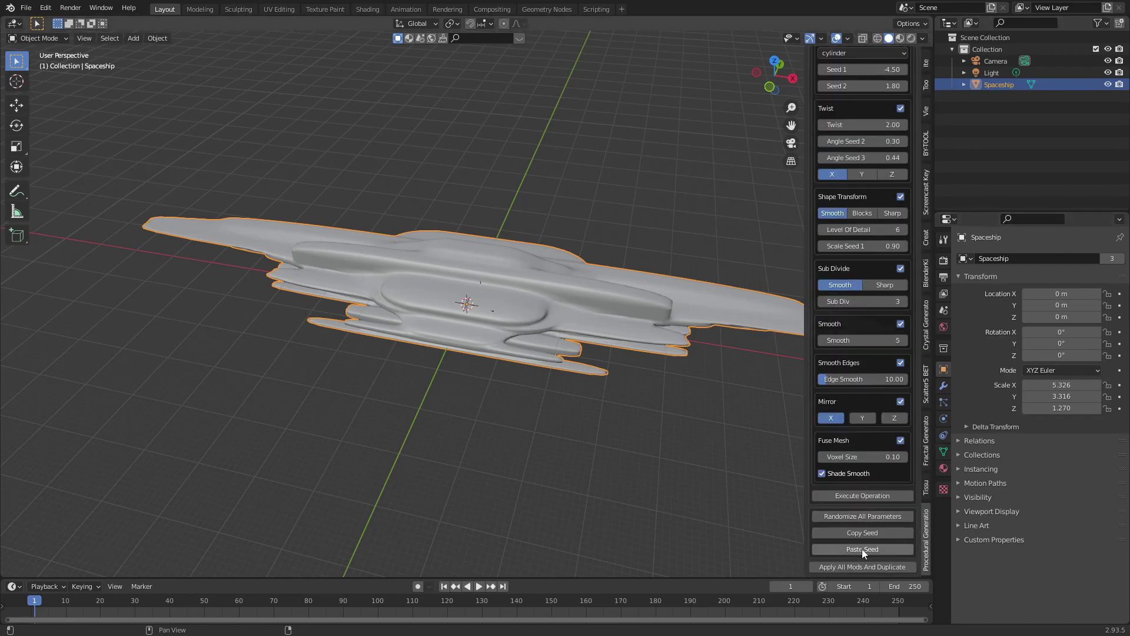
{"action": "left_click", "coordinate": [862, 549]}
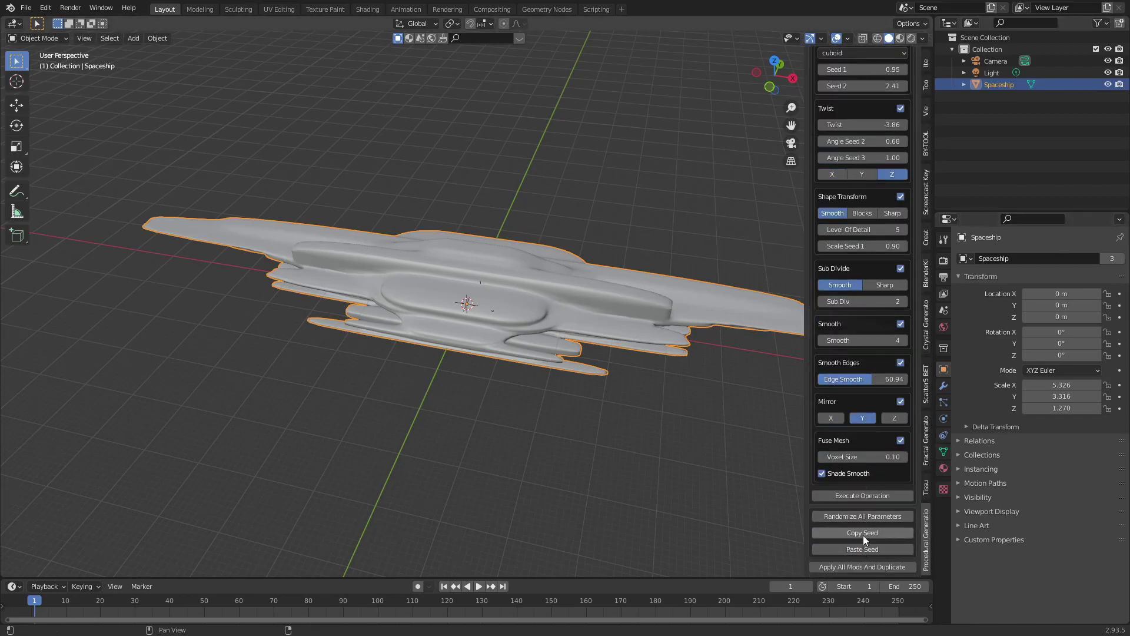
{"action": "left_click", "coordinate": [871, 495]}
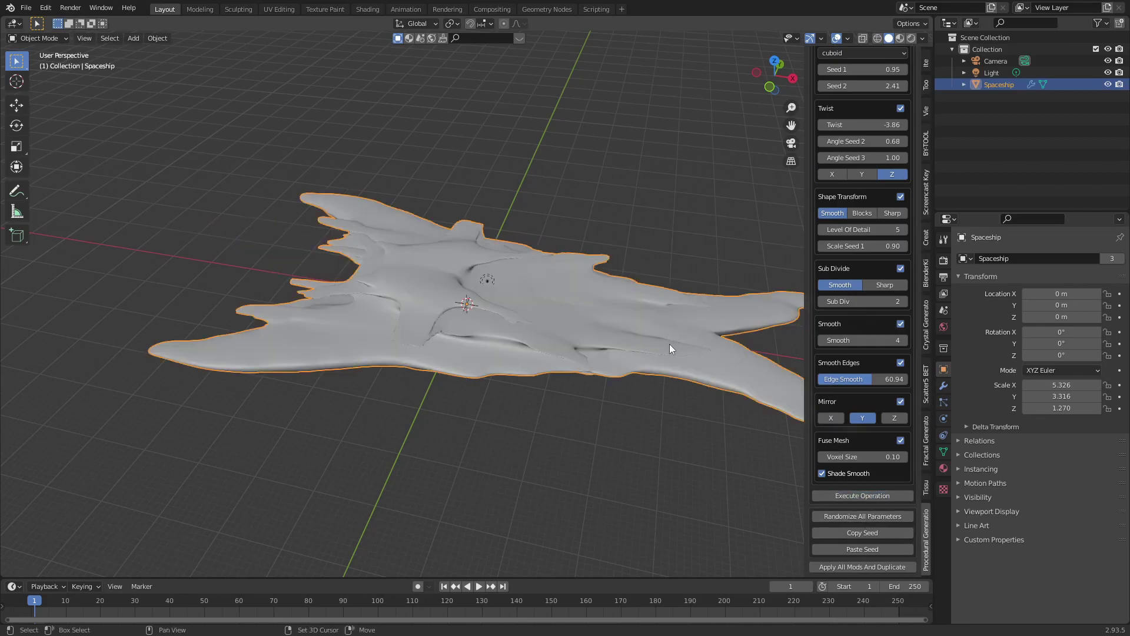
{"action": "middle_click_drag", "start_coordinate": [669, 344], "coordinate": [546, 307], "text": "shift"}
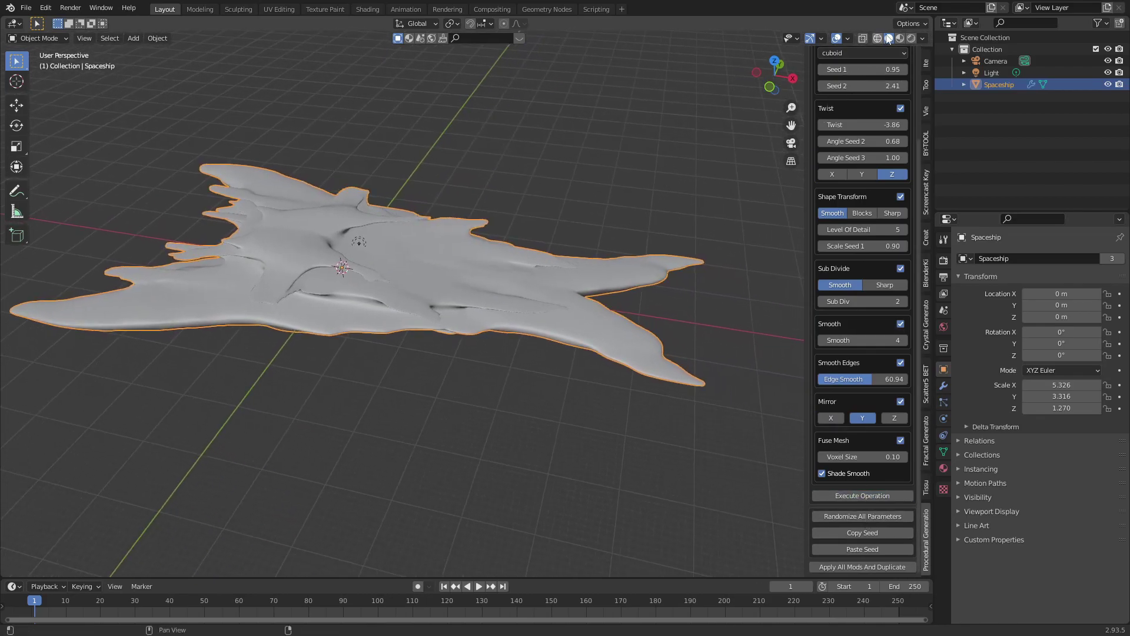
Use material preview shading and Generate Scifi Material with its pasted seed to apply the material to the spaceship
{"action": "scroll", "coordinate": [885, 80], "scroll_direction": "up", "scroll_amount": 5}
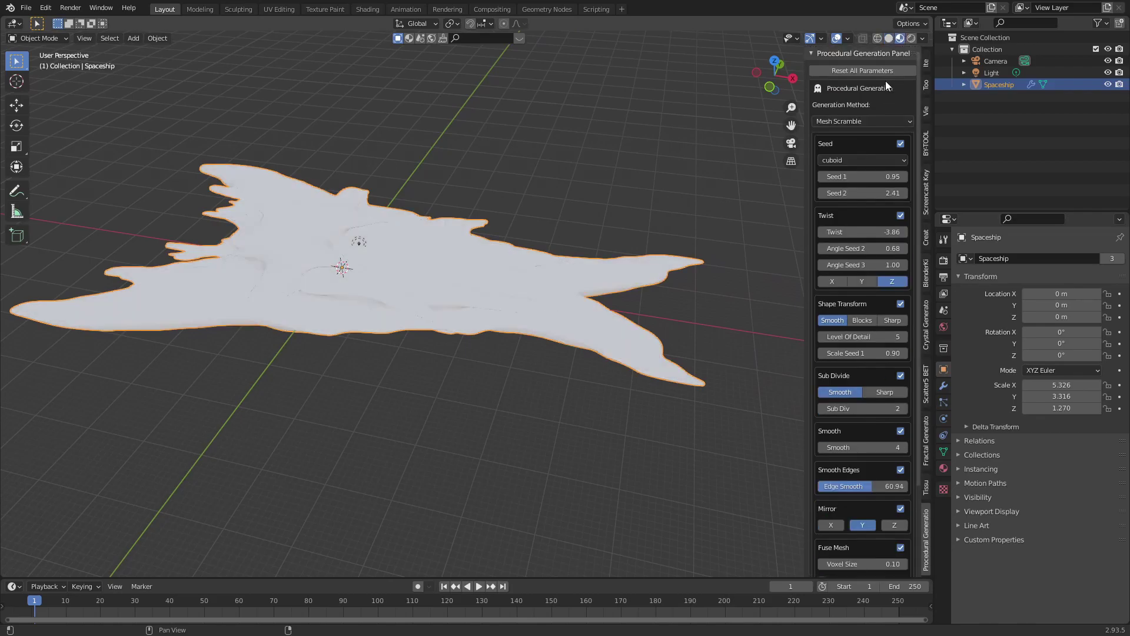
{"action": "left_click", "coordinate": [847, 123]}
{"action": "left_click", "coordinate": [842, 161]}
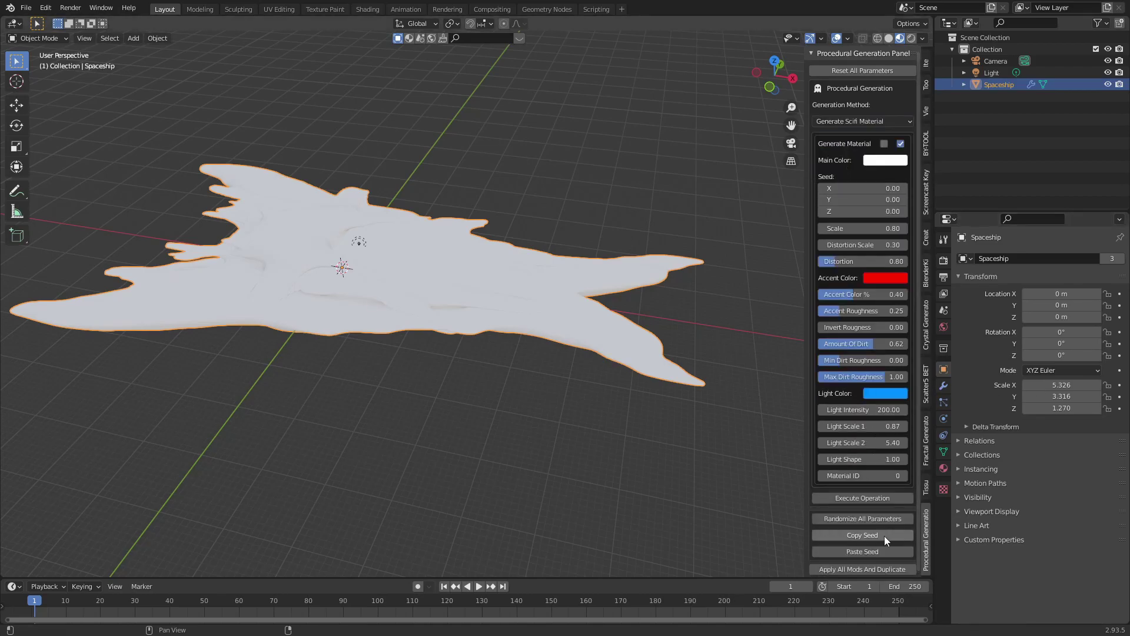
{"action": "left_click", "coordinate": [878, 551]}
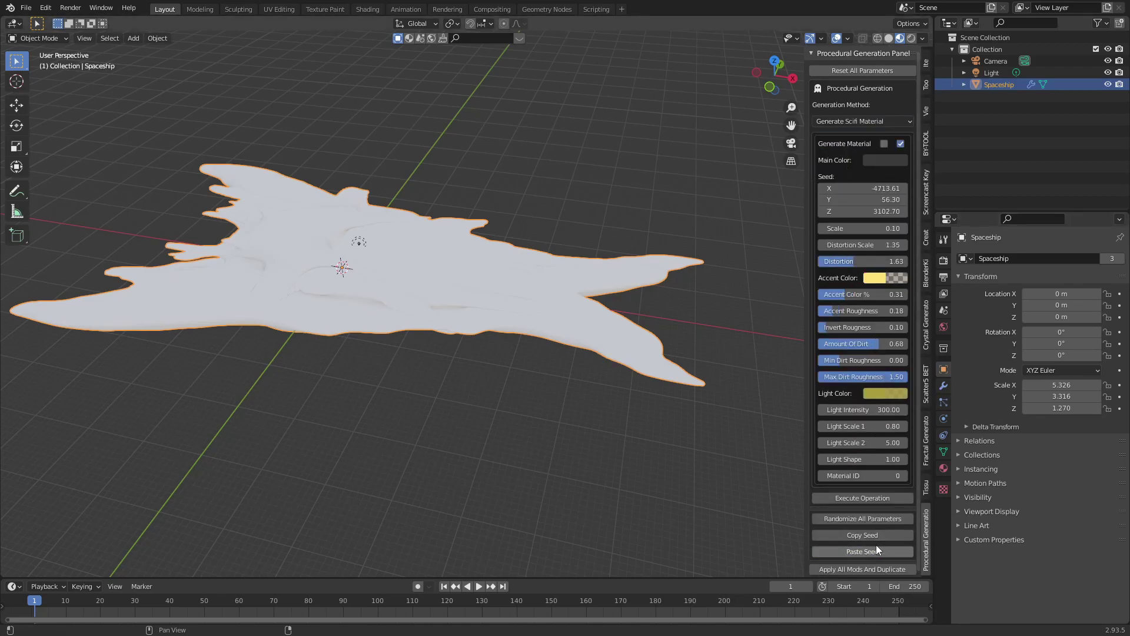
{"action": "left_click", "coordinate": [873, 497]}
{"action": "mouse_move", "coordinate": [669, 334]}
{"action": "middle_mouse_down"}
{"action": "mouse_move", "coordinate": [721, 146]}
{"action": "mouse_move", "coordinate": [618, 216]}
{"action": "middle_mouse_up"}
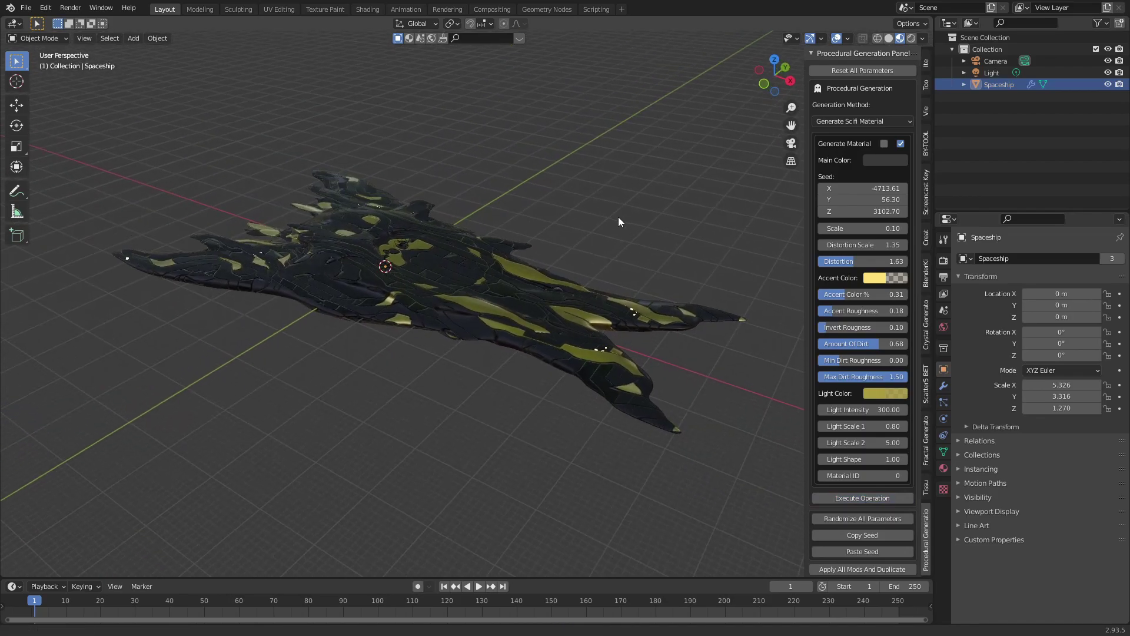
Display the viewport in rendered shading and set the render engine to Cycles with GPU Compute as the device
{"action": "left_click", "coordinate": [911, 39]}
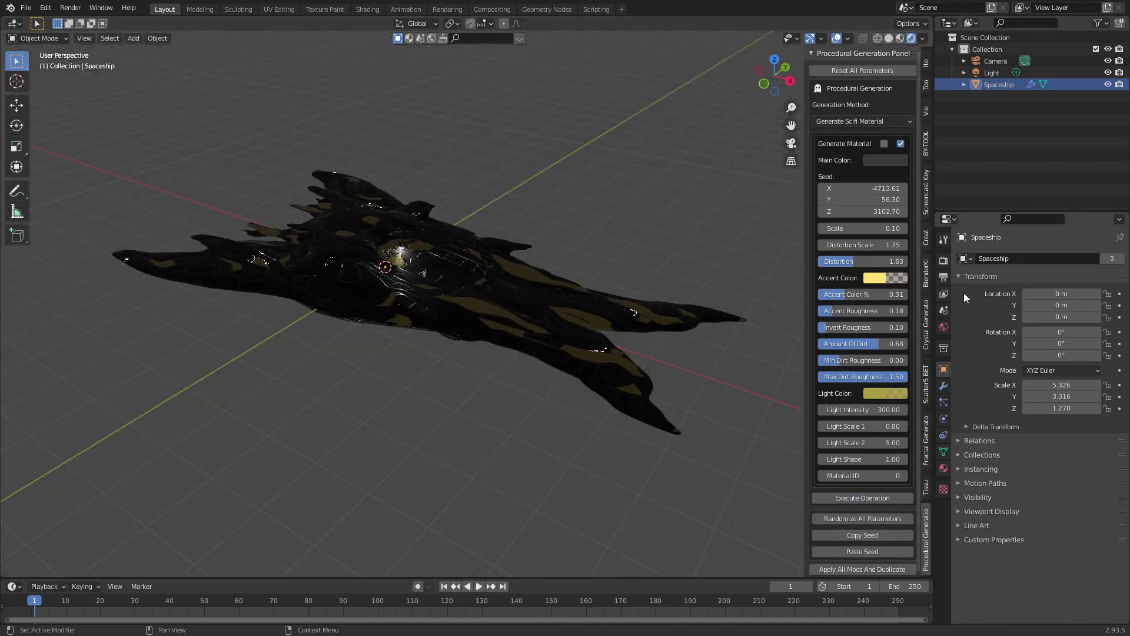
{"action": "left_click", "coordinate": [943, 260]}
{"action": "left_click", "coordinate": [1035, 259]}
{"action": "left_click", "coordinate": [1044, 296]}
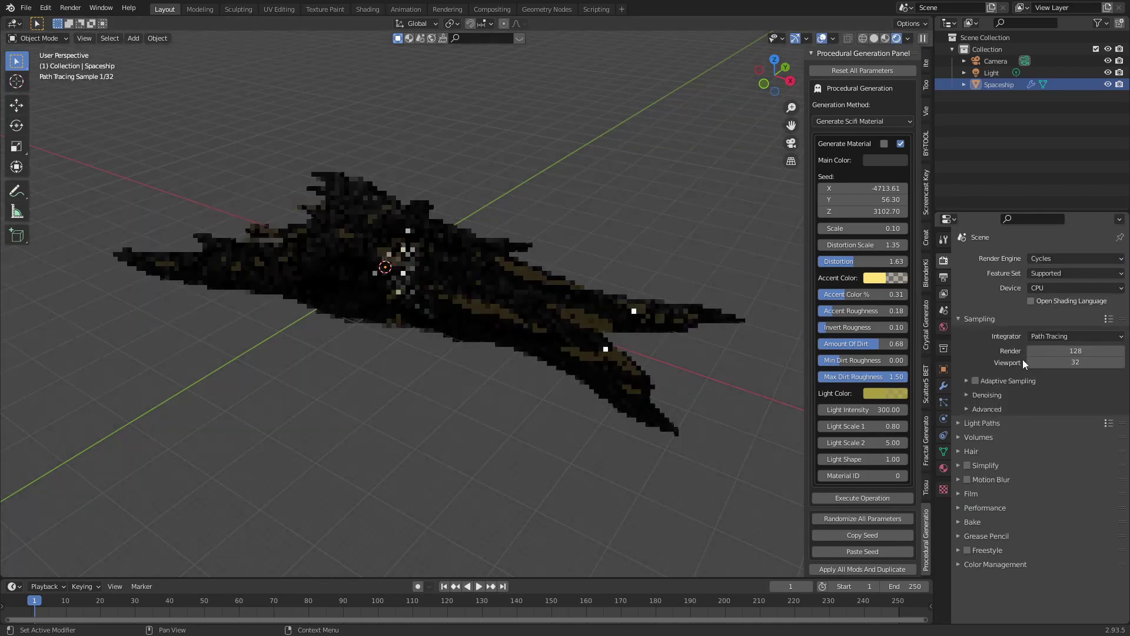
{"action": "left_click", "coordinate": [1035, 289]}
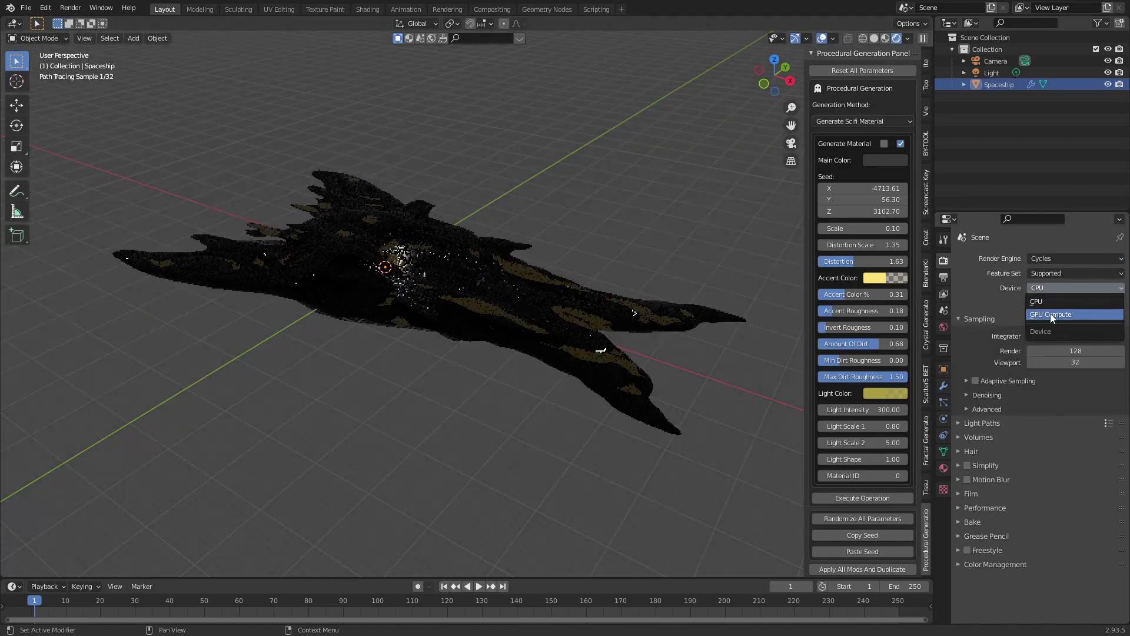
{"action": "left_click", "coordinate": [1071, 314]}
Set the Cycles render samples to 1080
{"action": "left_click", "coordinate": [1072, 322]}
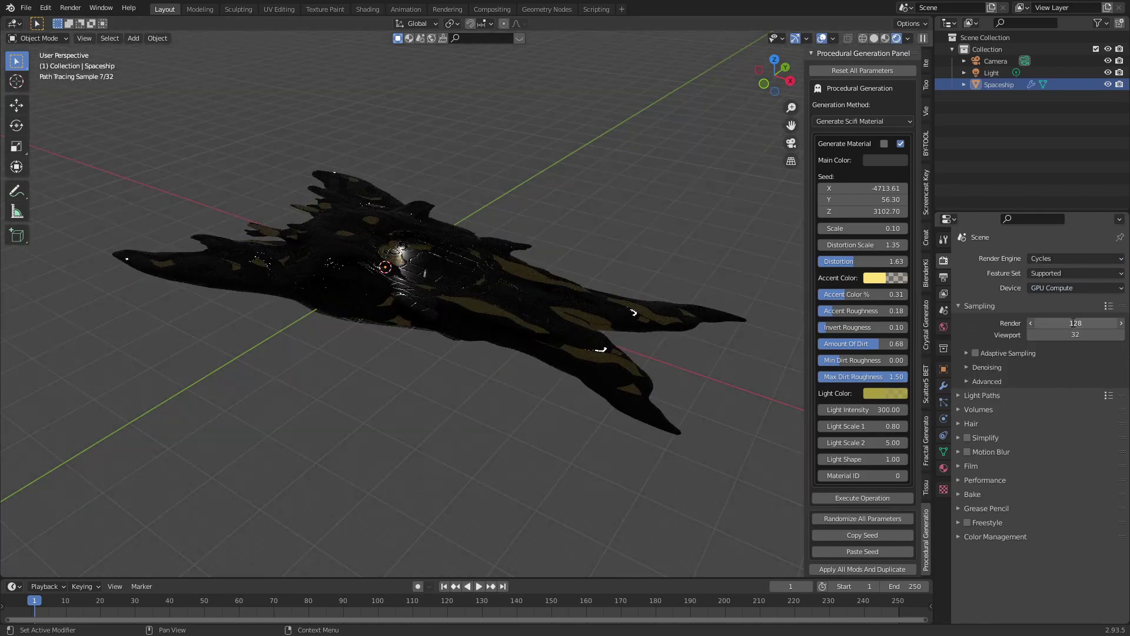
{"action": "type", "text": "10"}
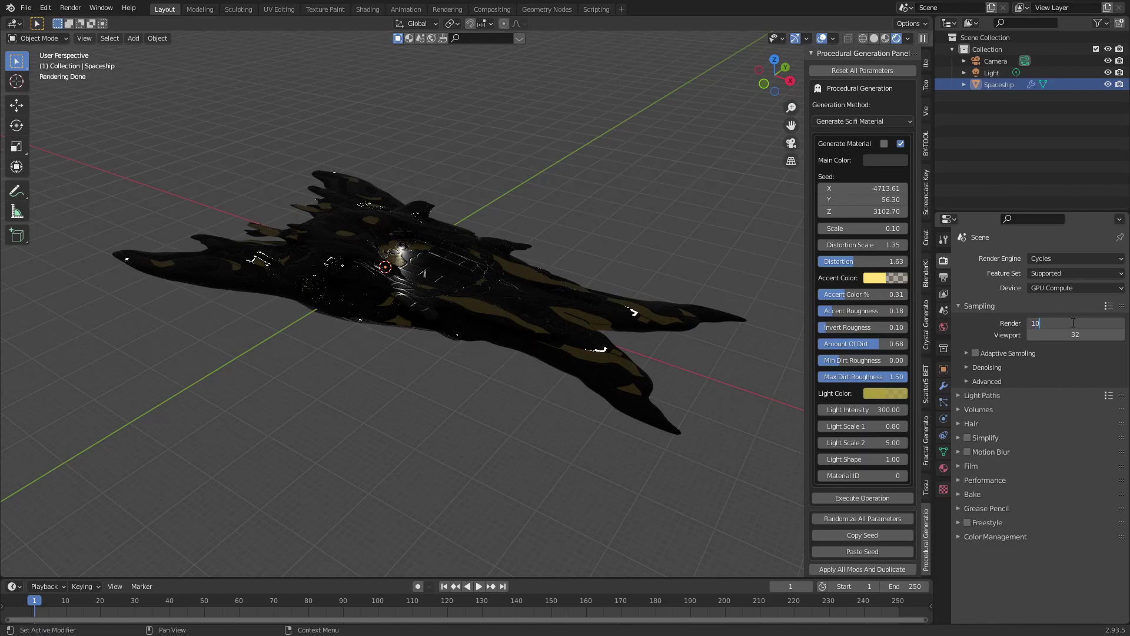
{"action": "type", "text": "80"}
{"action": "key", "text": "Return"}
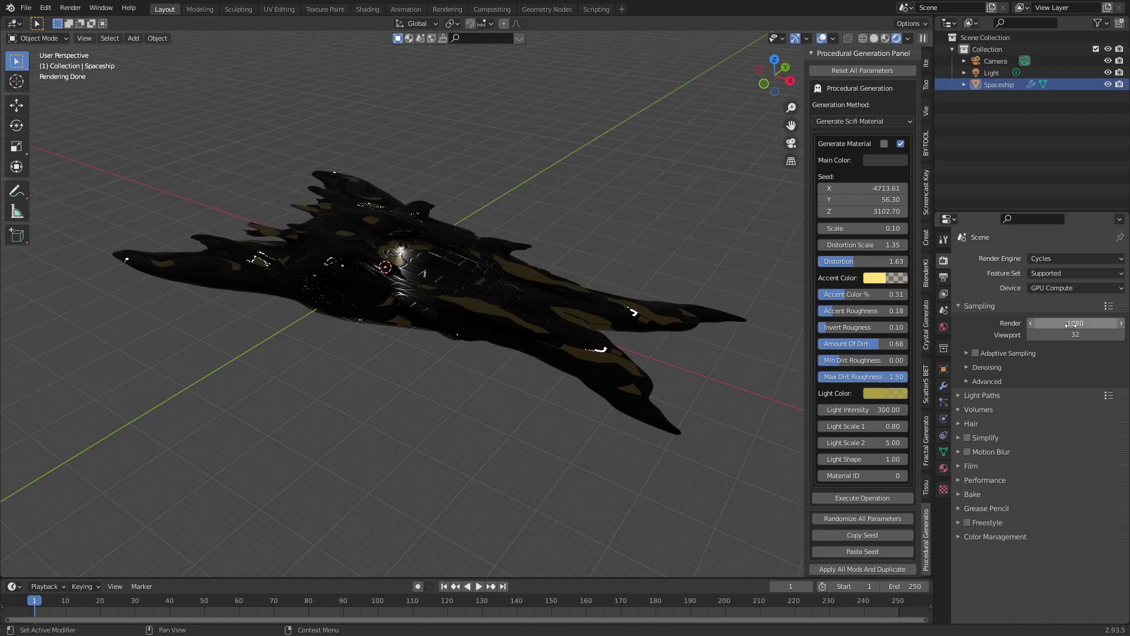
Set the render tile size to 512 px in both X and Y in the performance settings
{"action": "left_click", "coordinate": [959, 480]}
{"action": "left_click", "coordinate": [1087, 560]}
{"action": "type", "text": "512"}
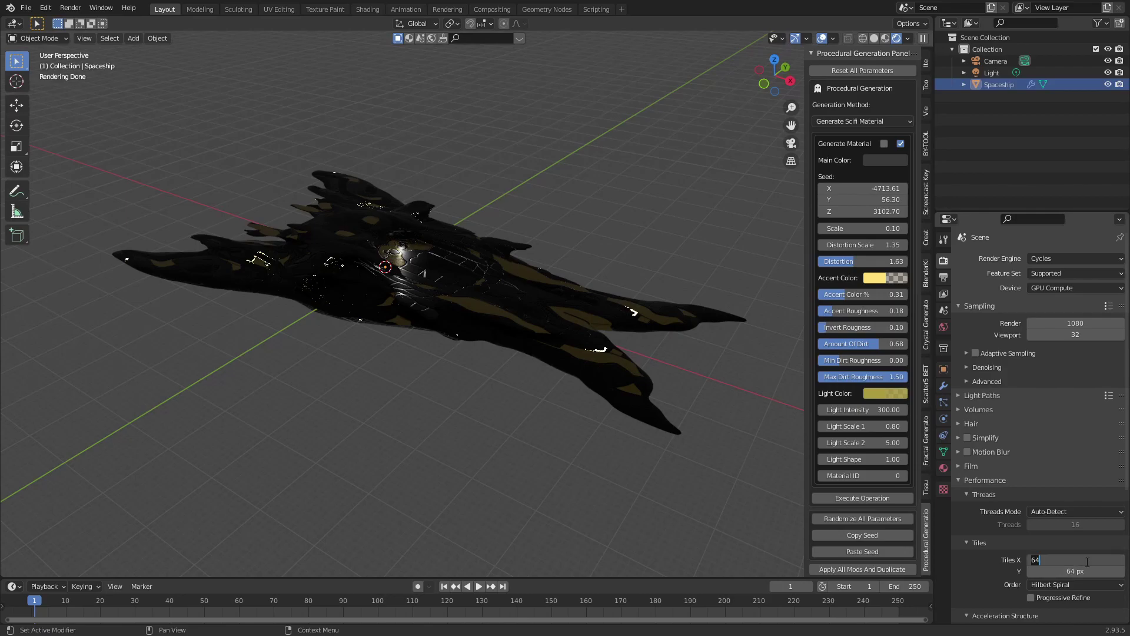
{"action": "left_click", "coordinate": [1083, 571]}
{"action": "type", "text": "512"}
{"action": "key", "text": "Return"}
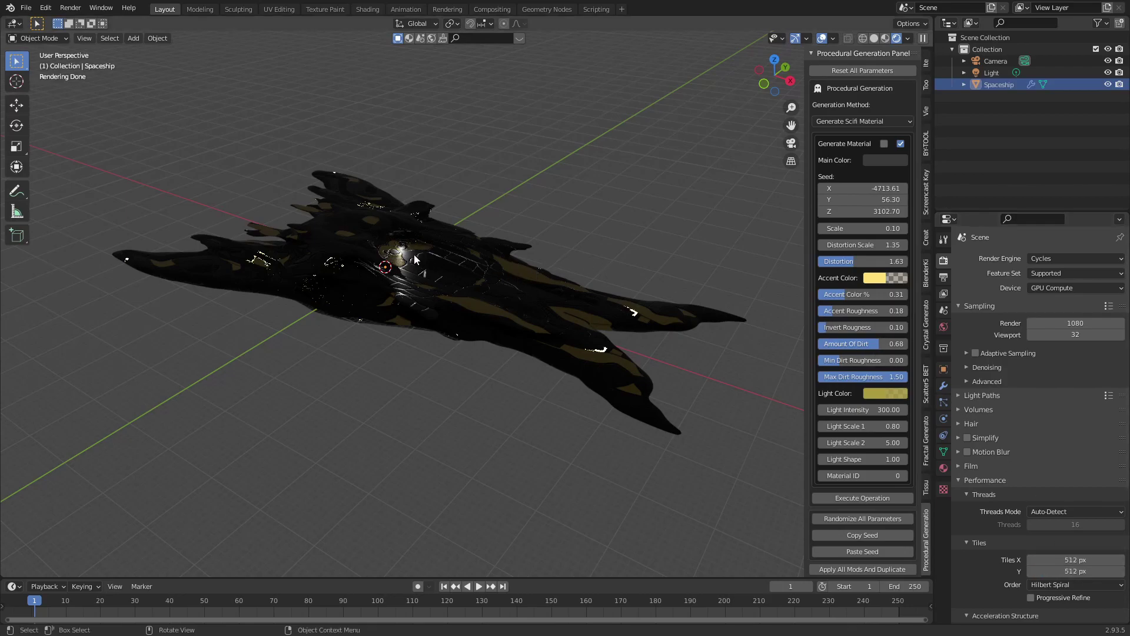
Add a sun light to the scene and move it above the spaceship
{"action": "key", "text": "shift+a"}
{"action": "mouse_move", "coordinate": [408, 403]}
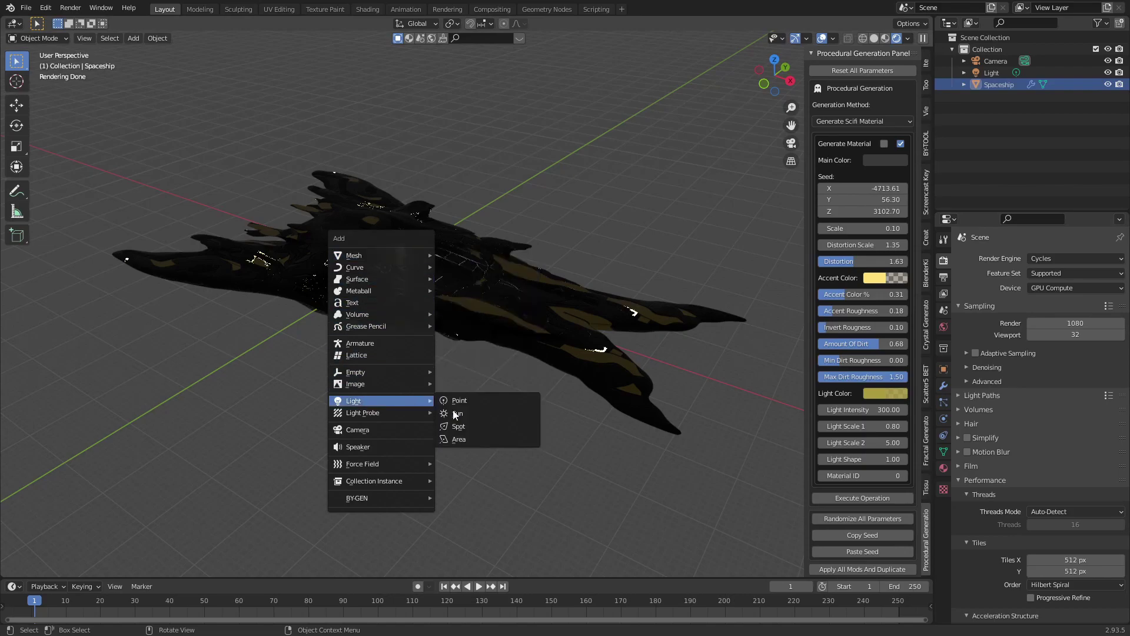
{"action": "left_click", "coordinate": [464, 414]}
{"action": "key", "text": "g"}
{"action": "left_click", "coordinate": [1005, 396]}
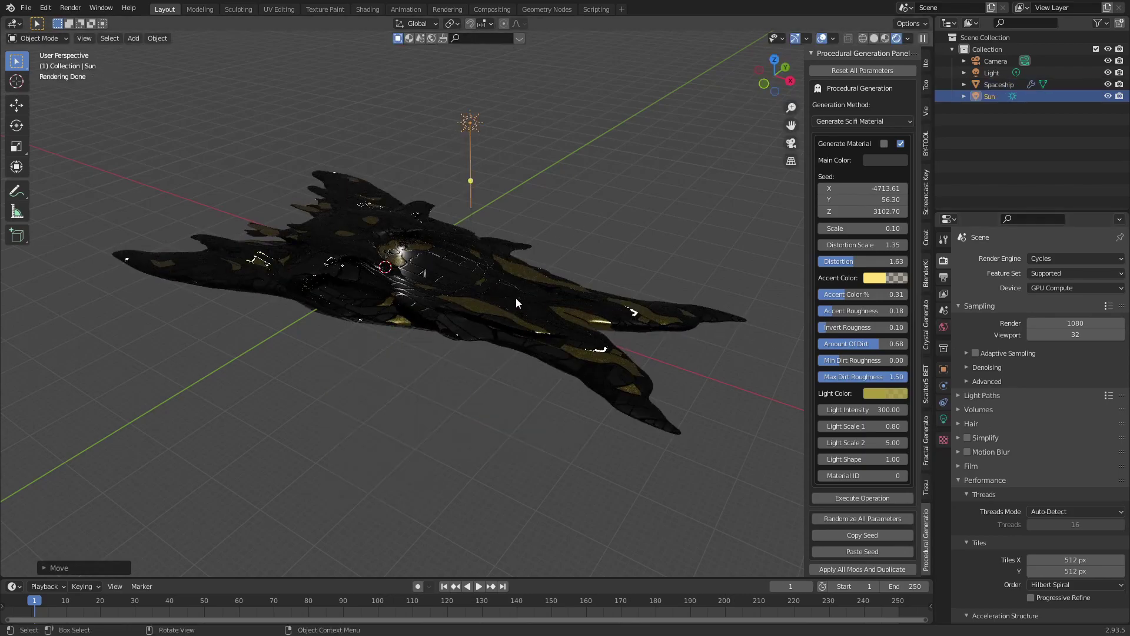
Set the sun light's strength to 5 and its color to pale yellow, about hue 0.178 and saturation 0.459
{"action": "middle_click_drag", "start_coordinate": [516, 298], "coordinate": [521, 286]}
{"action": "left_click", "coordinate": [943, 419]}
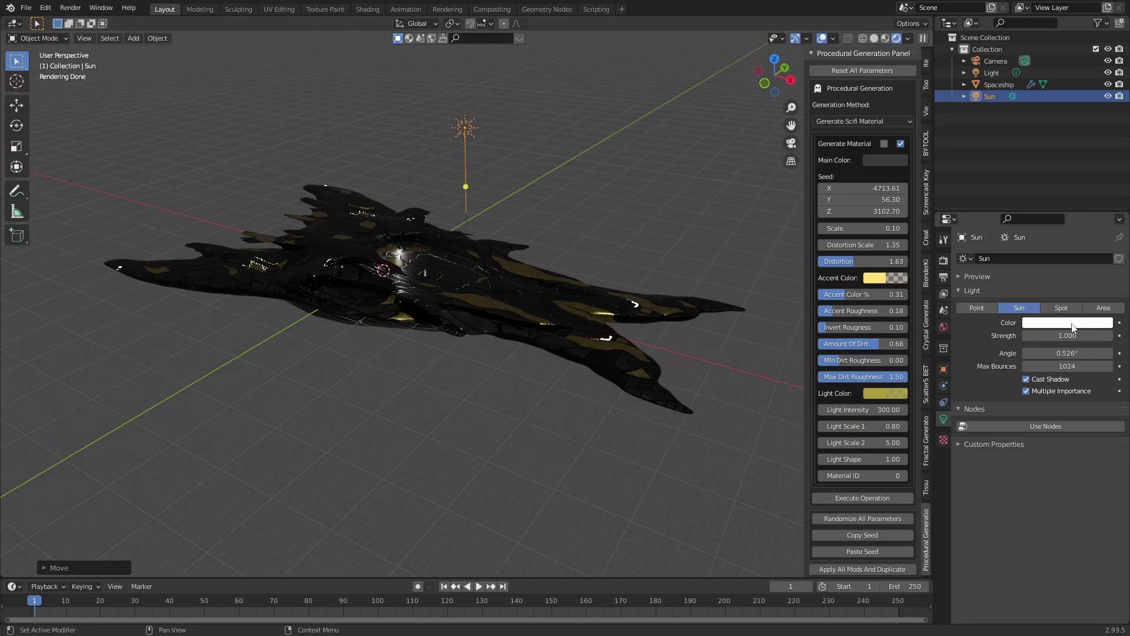
{"action": "type", "text": "5"}
{"action": "key", "text": "Return"}
{"action": "left_click", "coordinate": [1066, 323]}
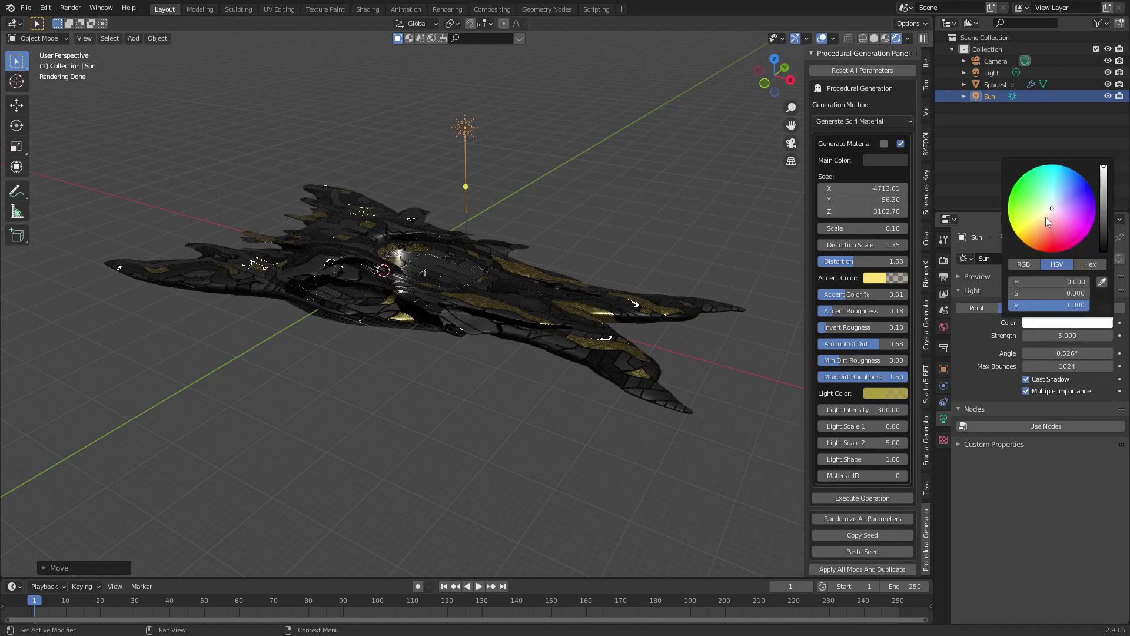
{"action": "left_click_drag", "start_coordinate": [1046, 217], "coordinate": [1043, 213]}
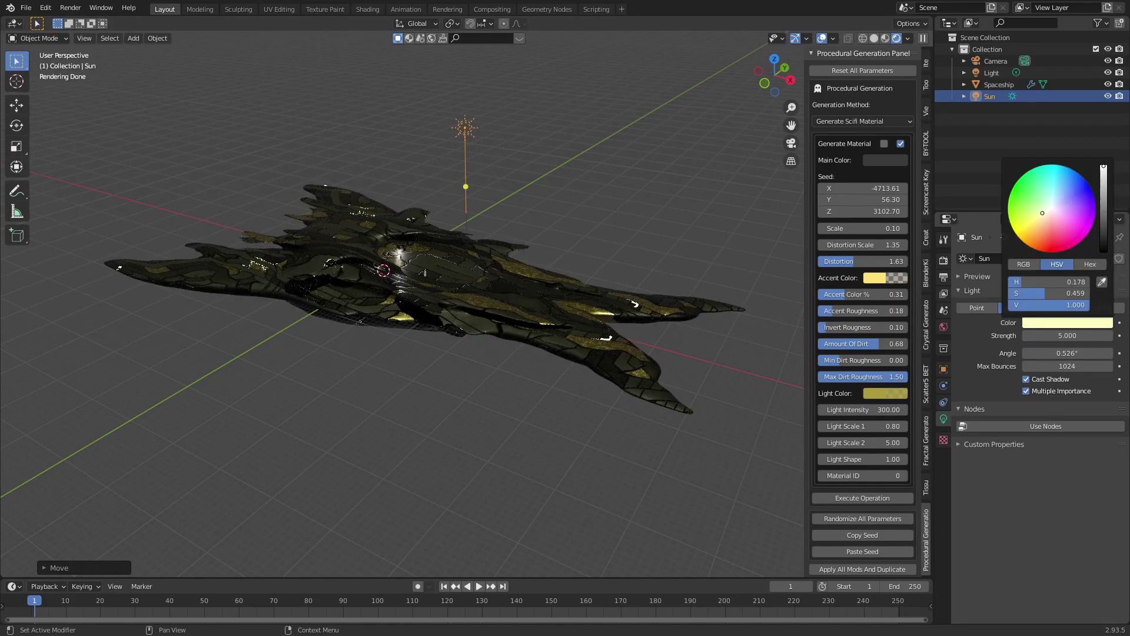
{"action": "middle_click_drag", "start_coordinate": [610, 218], "coordinate": [609, 222]}
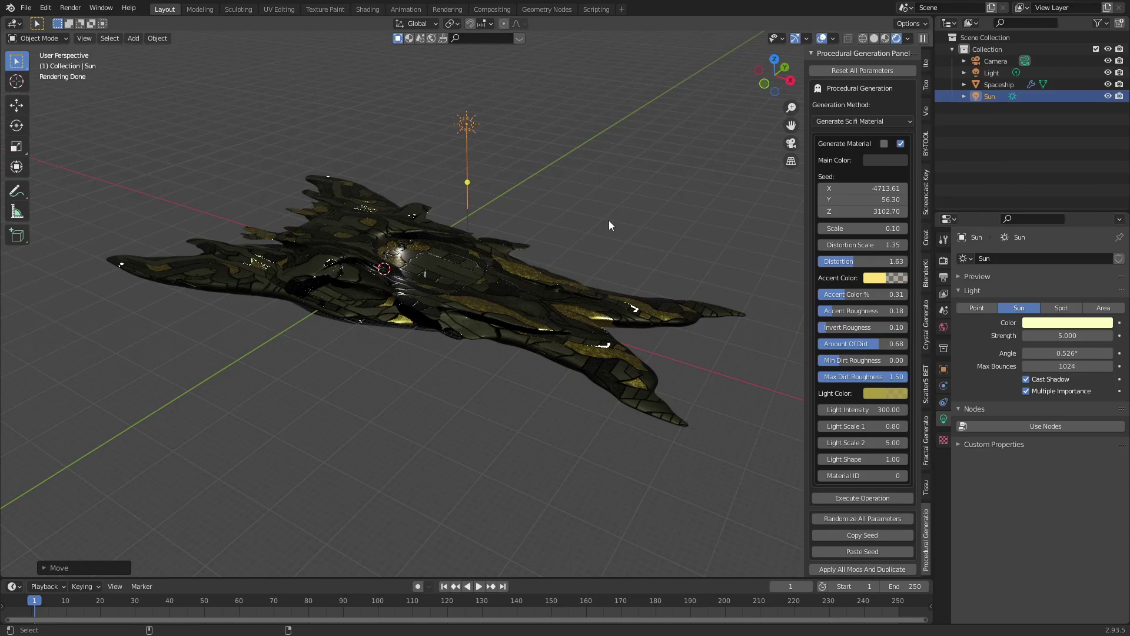
Align the camera to the current view and set its clip end to 1000 m
{"action": "key", "text": "KP_0"}
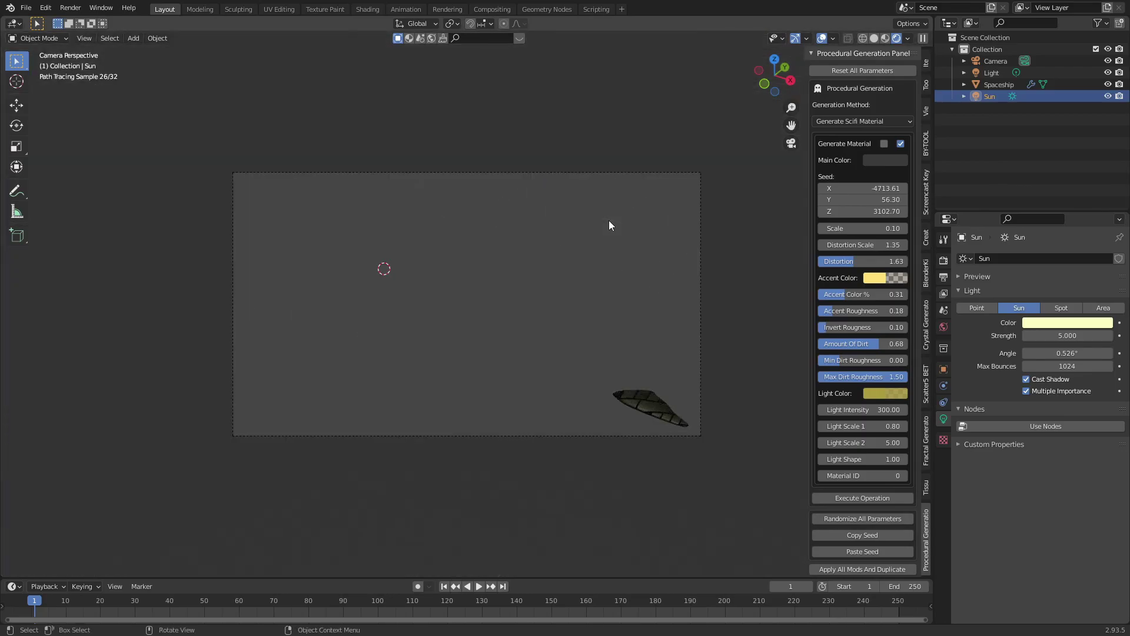
{"action": "left_click", "coordinate": [989, 62]}
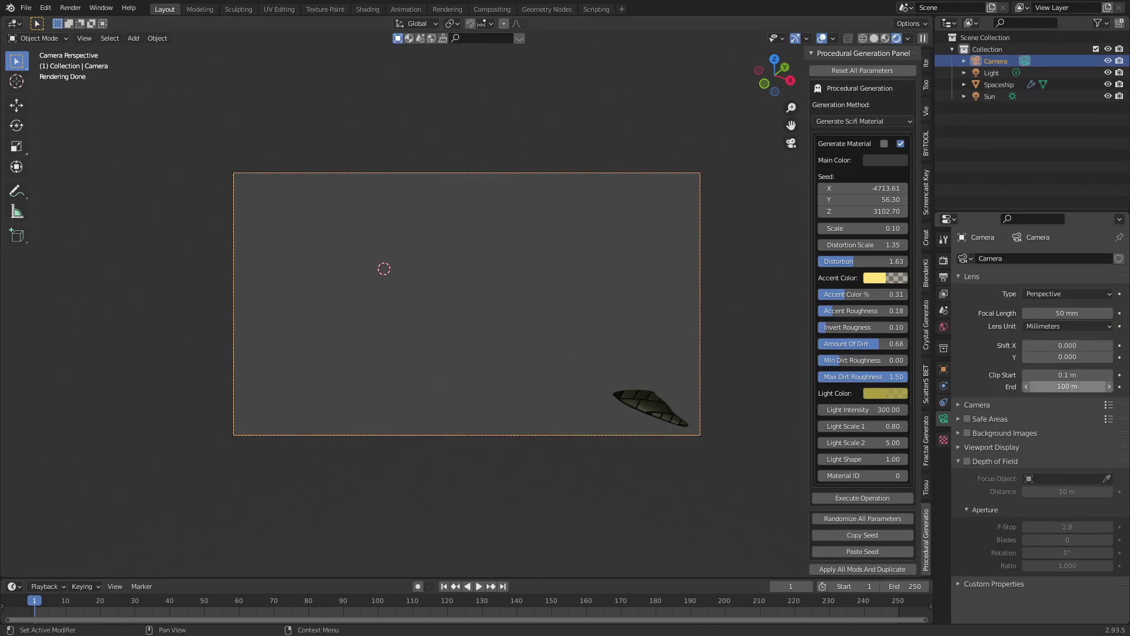
{"action": "left_click", "coordinate": [1048, 387]}
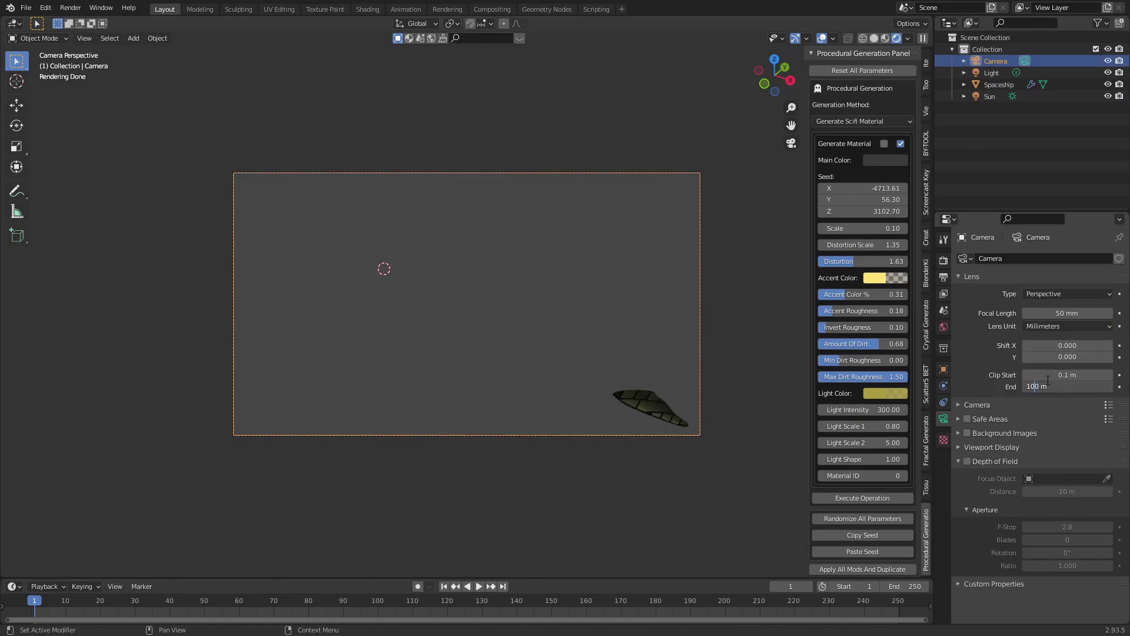
{"action": "key", "text": "Return"}
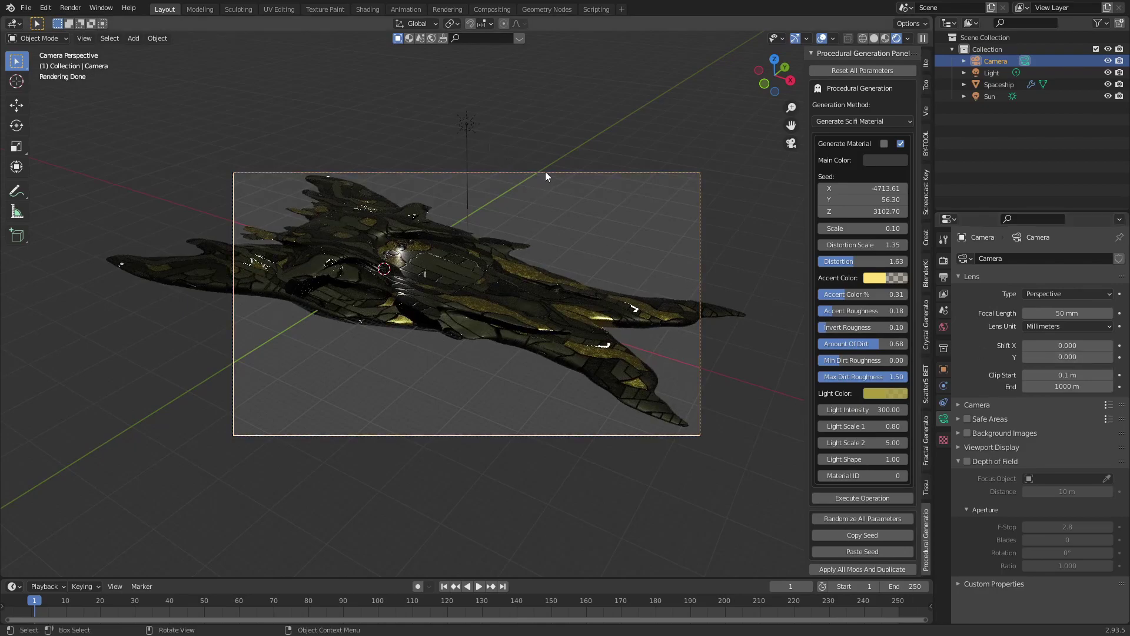
Set the transform orientation to Local and move the camera back along its local Z axis until the whole spaceship fits the frame
{"action": "left_click", "coordinate": [412, 23]}
{"action": "left_click", "coordinate": [389, 73]}
{"action": "key", "text": "g"}
{"action": "key", "text": "z"}
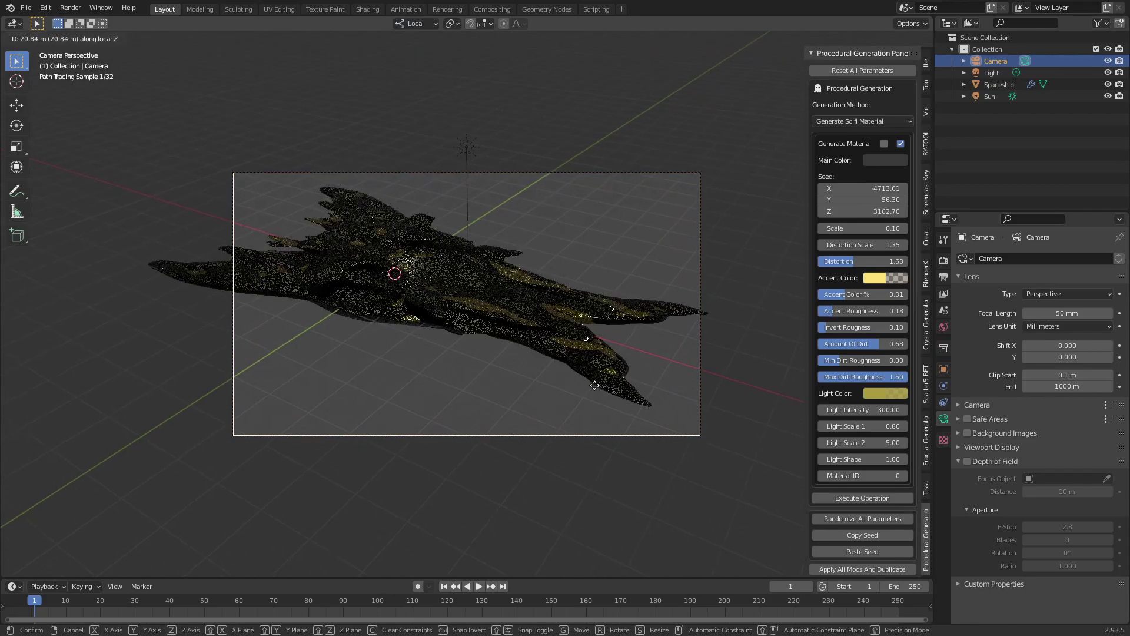
{"action": "left_click", "coordinate": [583, 445]}
{"action": "key", "text": "g"}
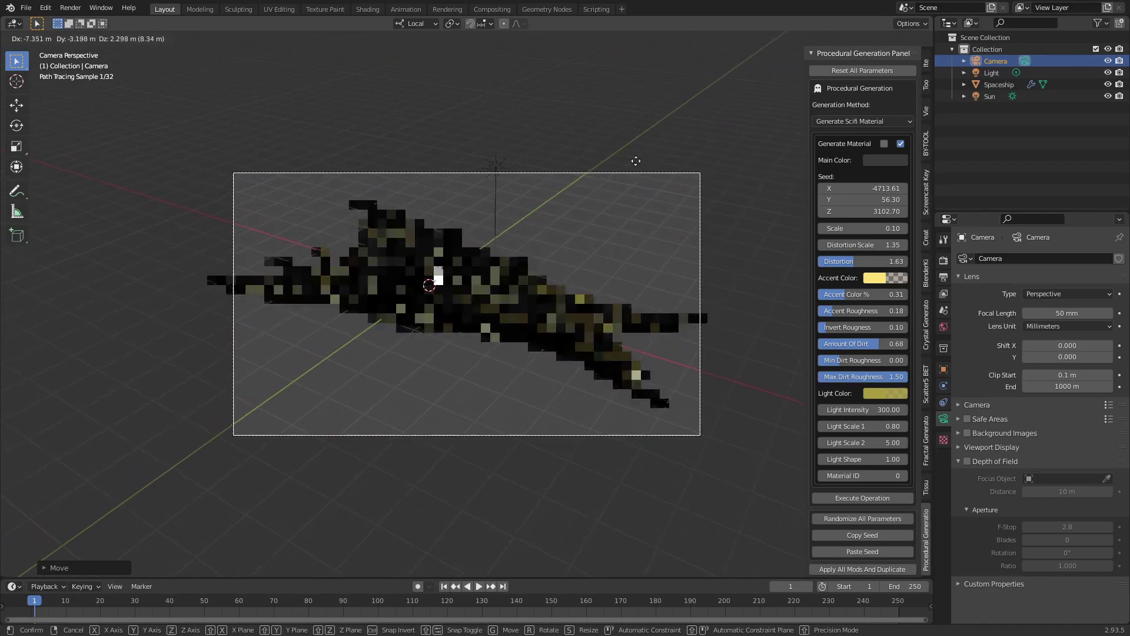
{"action": "key", "text": "z"}
{"action": "key", "text": "z"}
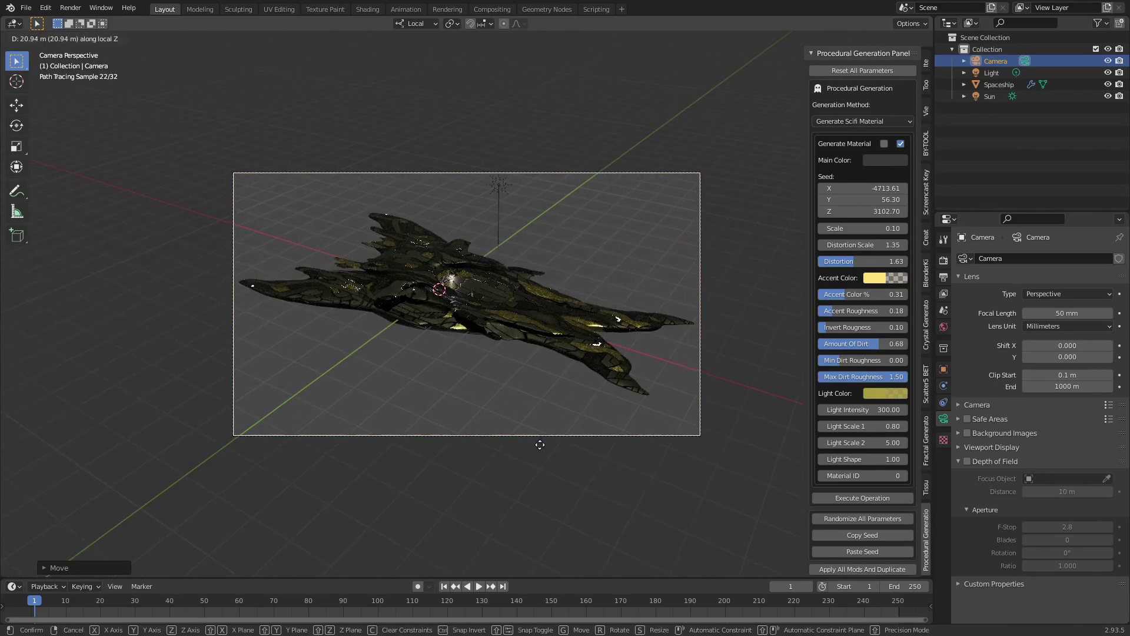
{"action": "left_click", "coordinate": [540, 444]}
{"action": "scroll", "coordinate": [543, 309], "scroll_direction": "up", "scroll_amount": 3}
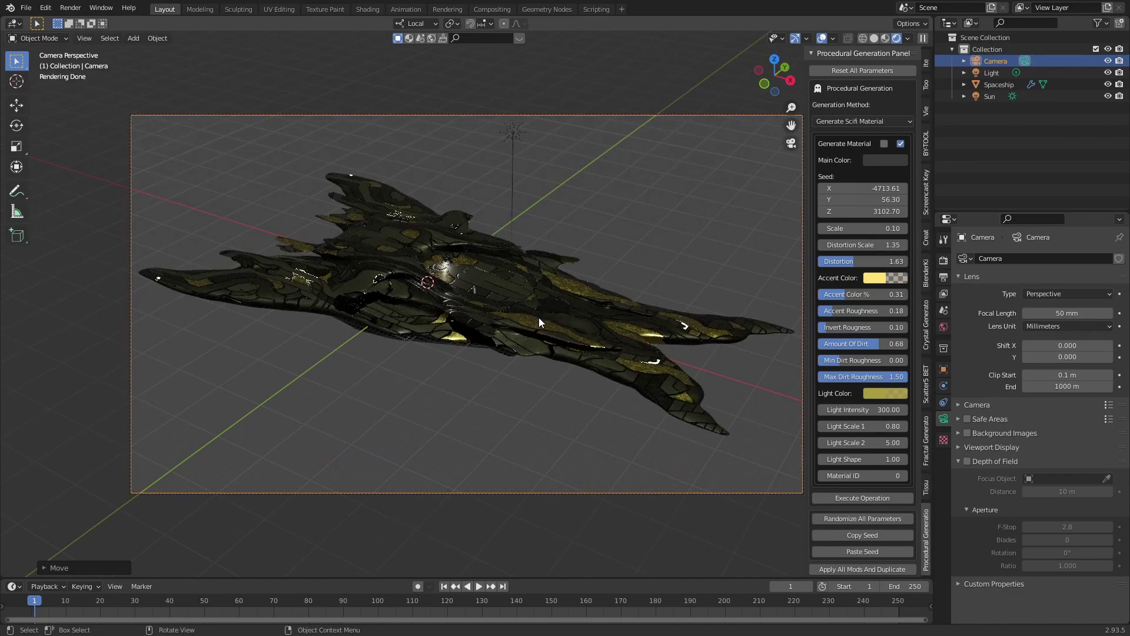
Rotate the sun light about -45.5° around its local X axis
{"action": "left_click", "coordinate": [513, 134]}
{"action": "key", "text": "g"}
{"action": "key", "text": "x"}
{"action": "key", "text": "x"}
{"action": "key", "text": "r"}
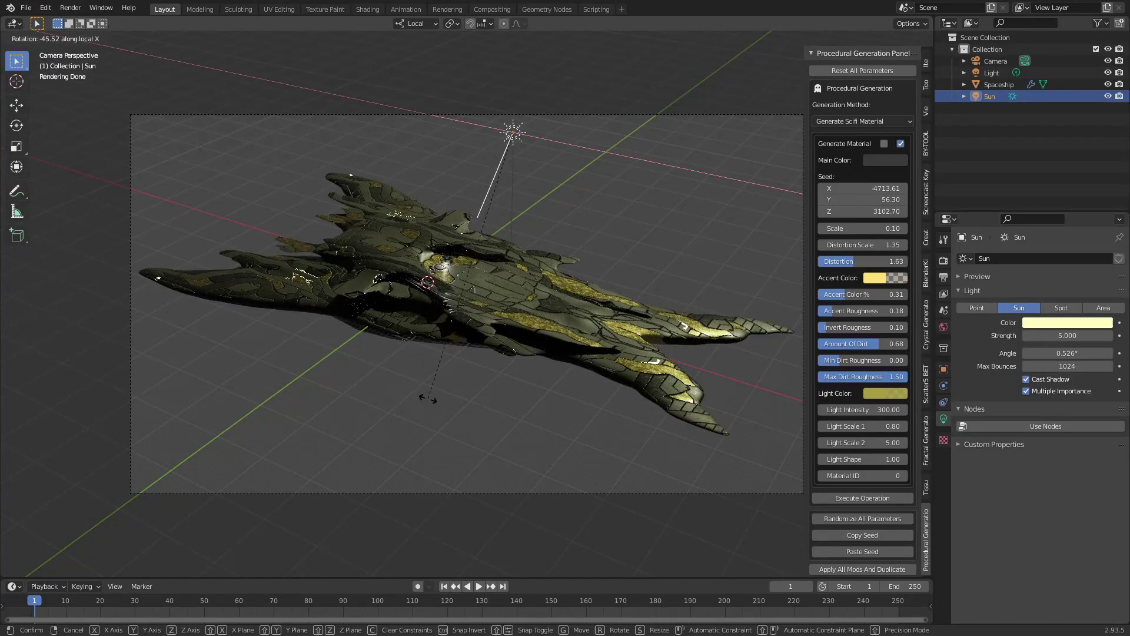
{"action": "left_click", "coordinate": [428, 399]}
Set the transform orientation to Global and move the point light along the global Y axis to the near side of the spaceship
{"action": "left_click", "coordinate": [426, 242]}
{"action": "key", "text": "g"}
{"action": "key", "text": "y"}
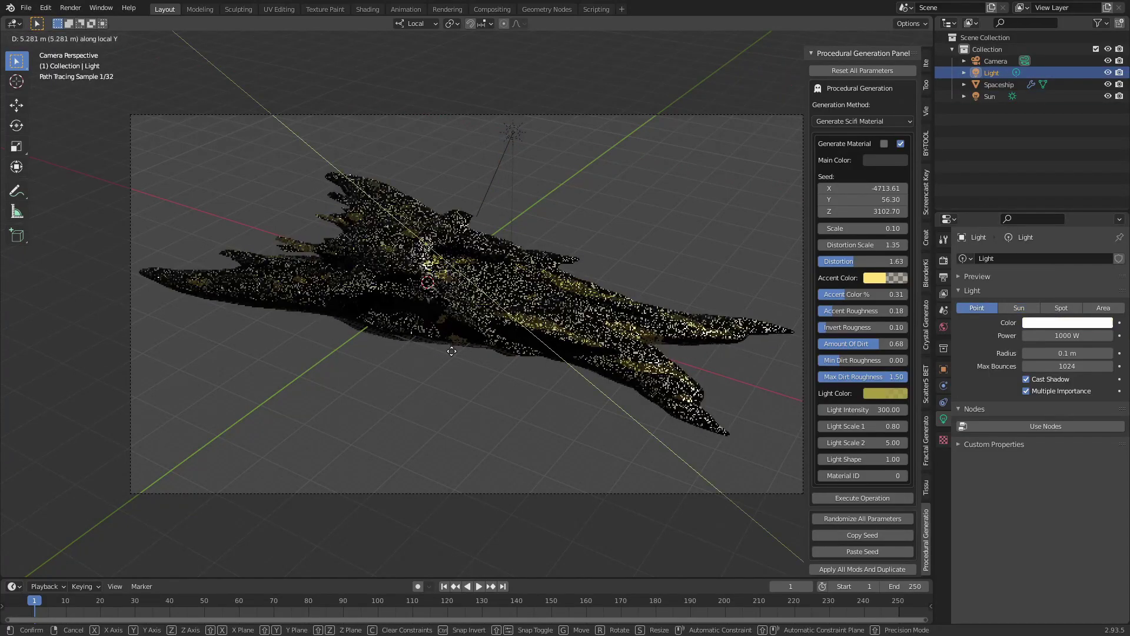
{"action": "key", "text": "Escape"}
{"action": "left_click", "coordinate": [416, 23]}
{"action": "left_click", "coordinate": [412, 61]}
{"action": "key", "text": "g"}
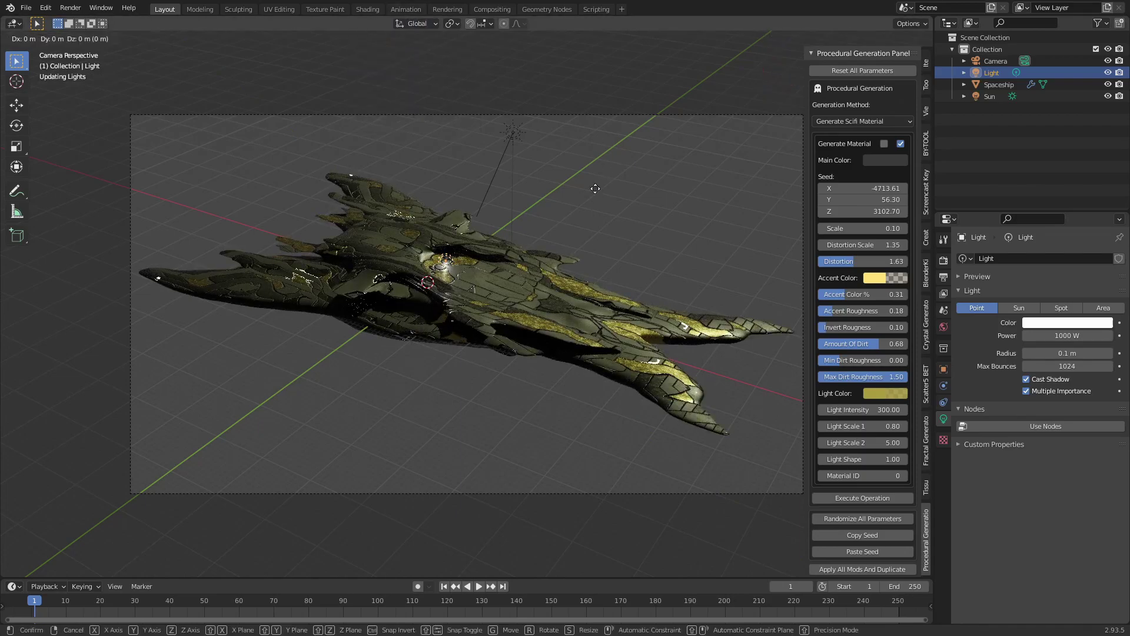
{"action": "key", "text": "y"}
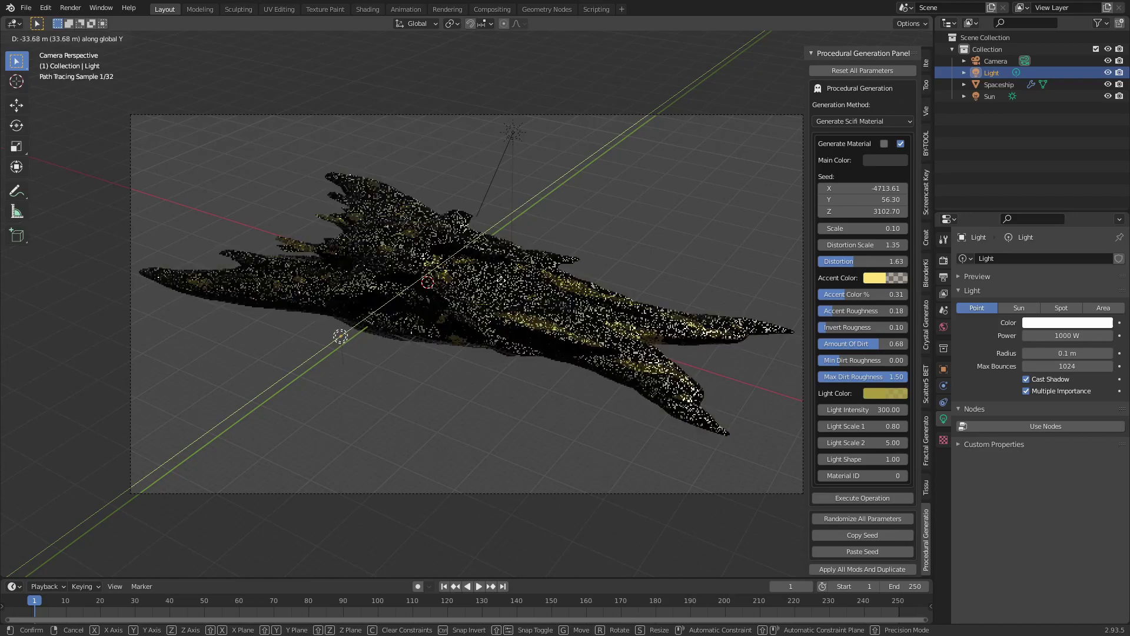
{"action": "left_click", "coordinate": [492, 291]}
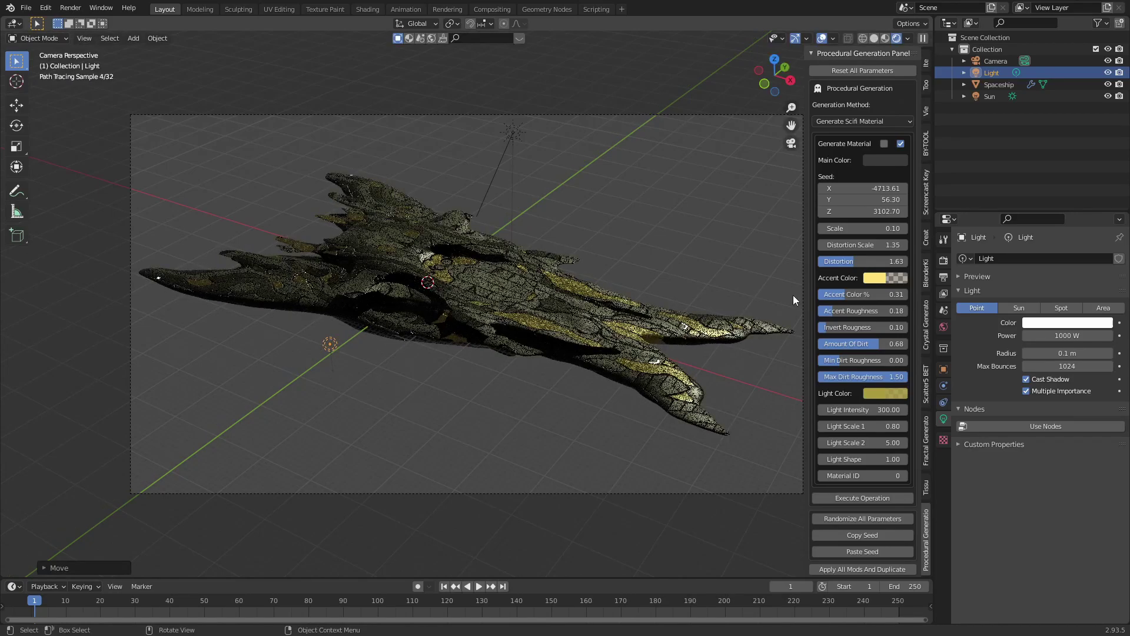
Set the point light's power to 100000 W, its color to pale violet and its radius to about 8.83 m
{"action": "double_click", "coordinate": [1054, 336]}
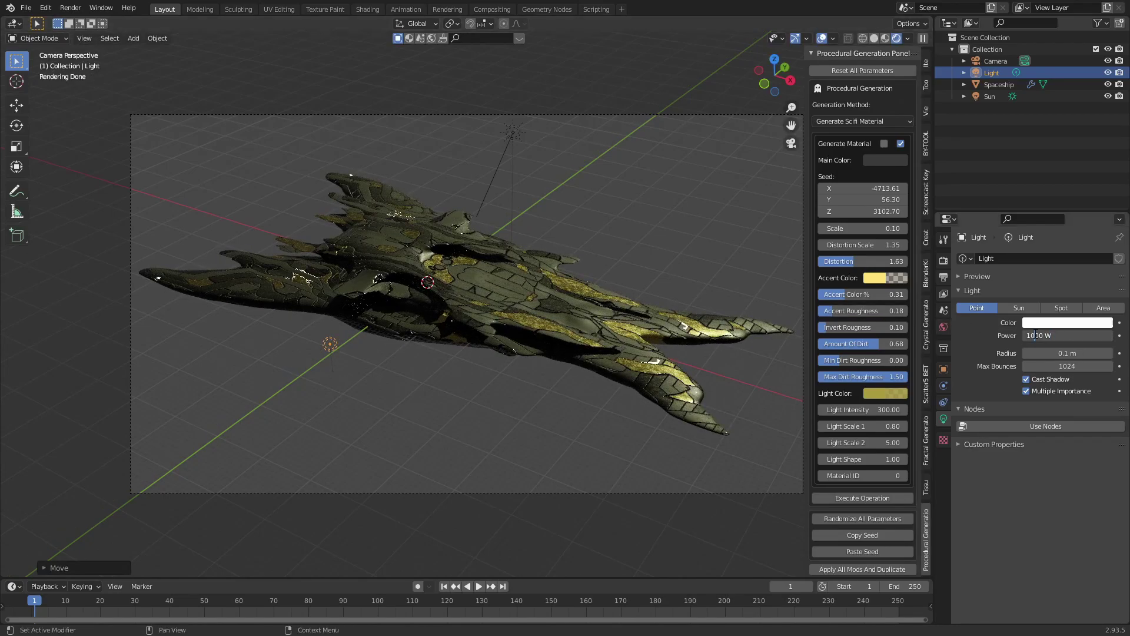
{"action": "key", "text": "Return"}
{"action": "left_click", "coordinate": [1067, 323]}
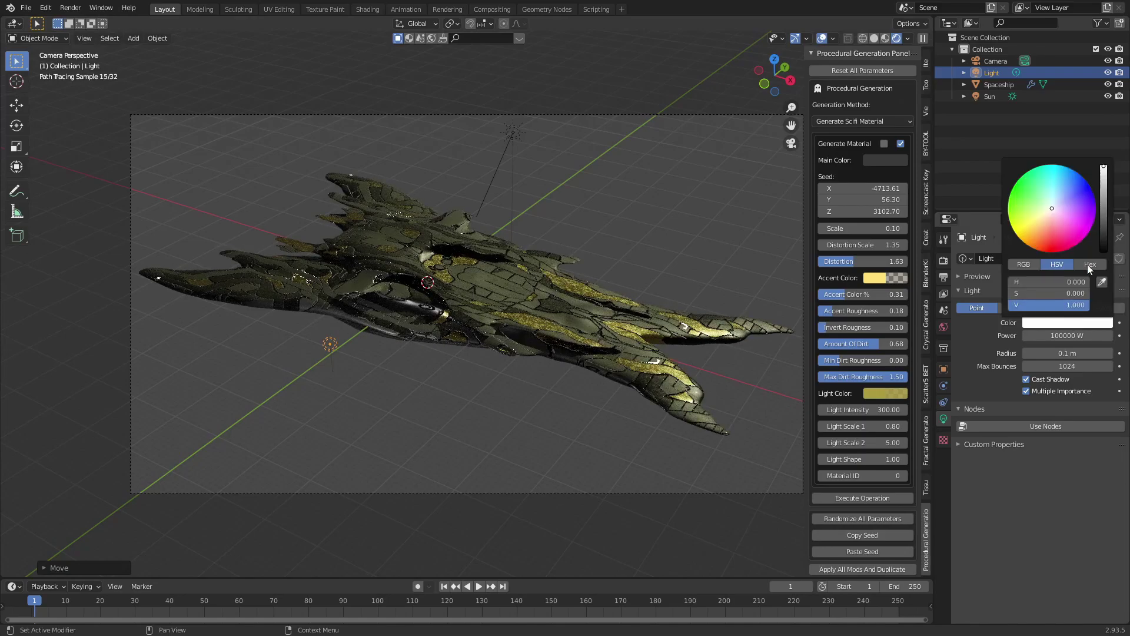
{"action": "left_click", "coordinate": [1061, 204]}
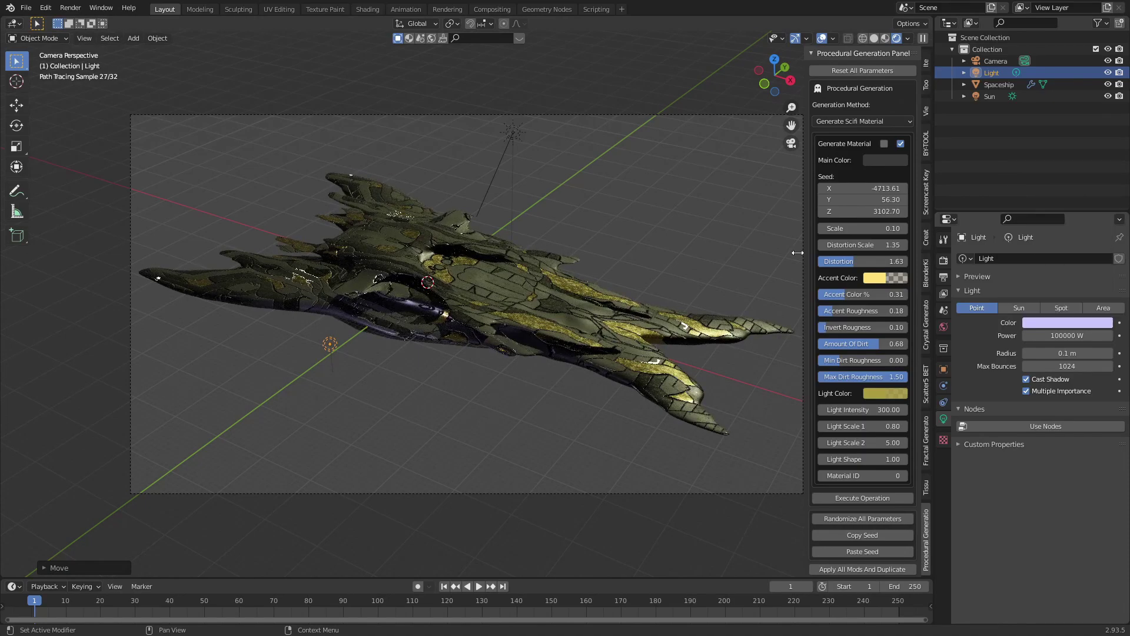
{"action": "left_click_drag", "start_coordinate": [1066, 353], "coordinate": [1107, 353]}
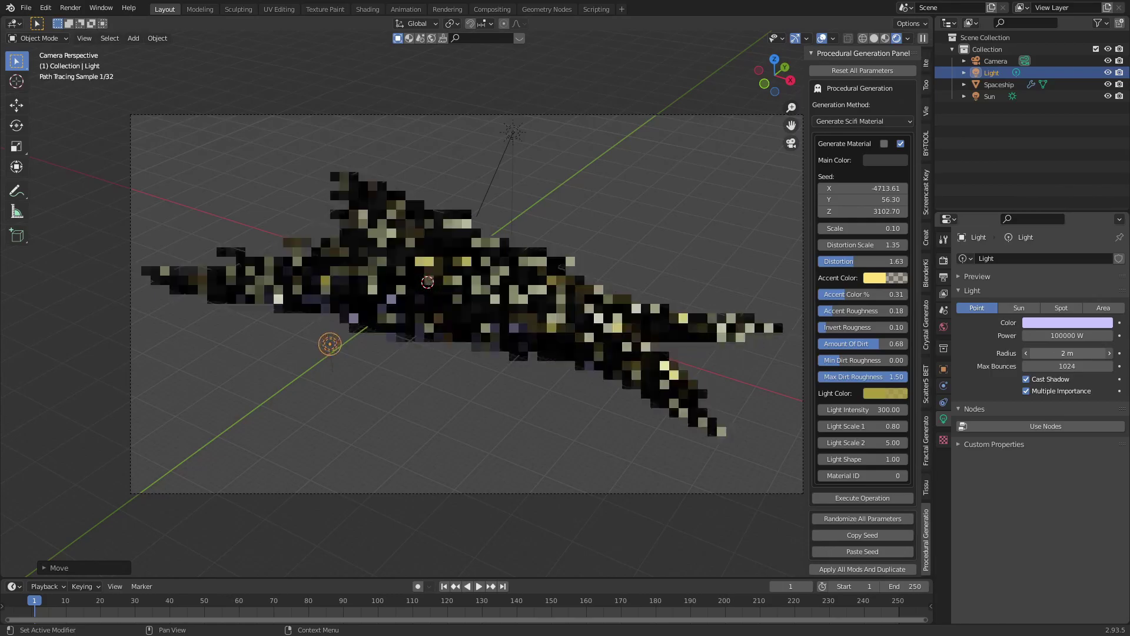
Move the point light below the ship's near side and place a duplicate of it near the tip of the near wing
{"action": "key", "text": "g"}
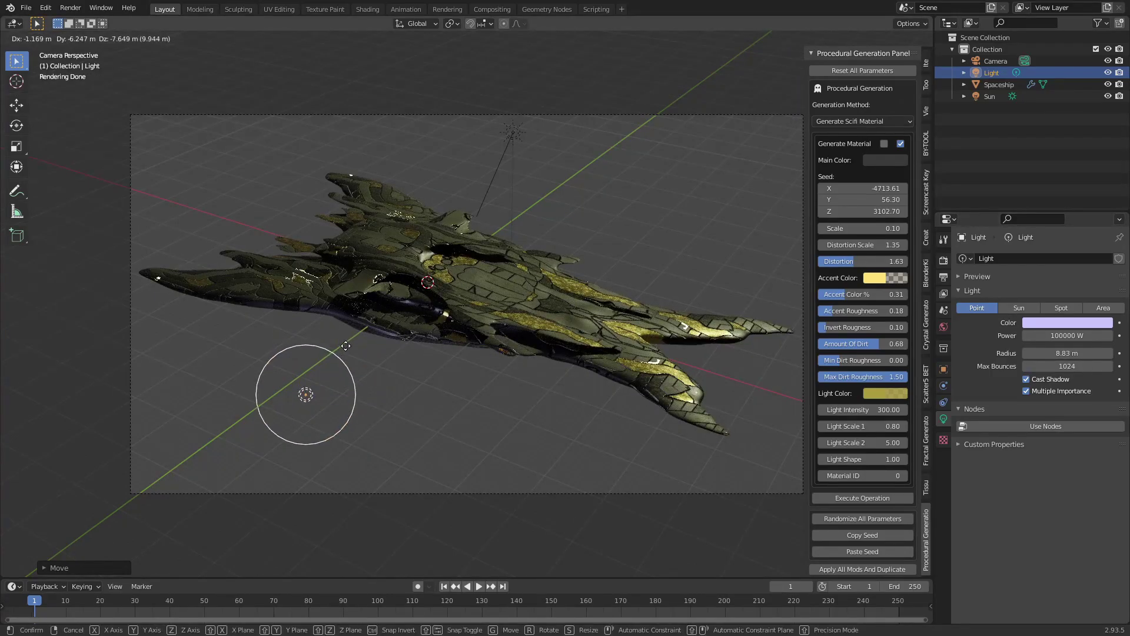
{"action": "left_click", "coordinate": [433, 334]}
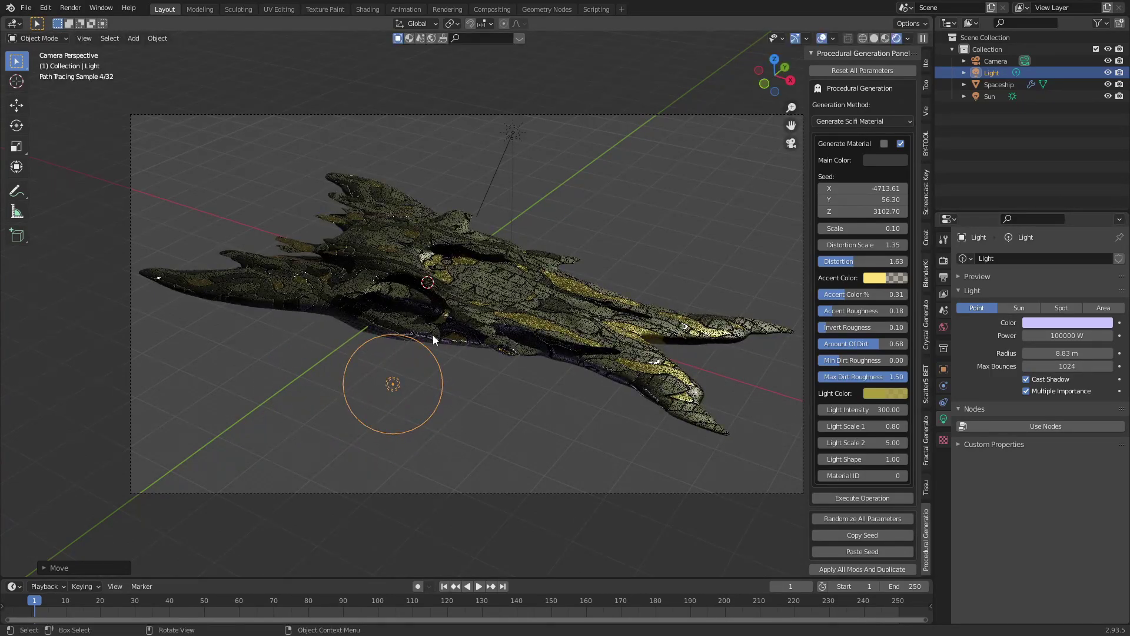
{"action": "key", "text": "shift+d"}
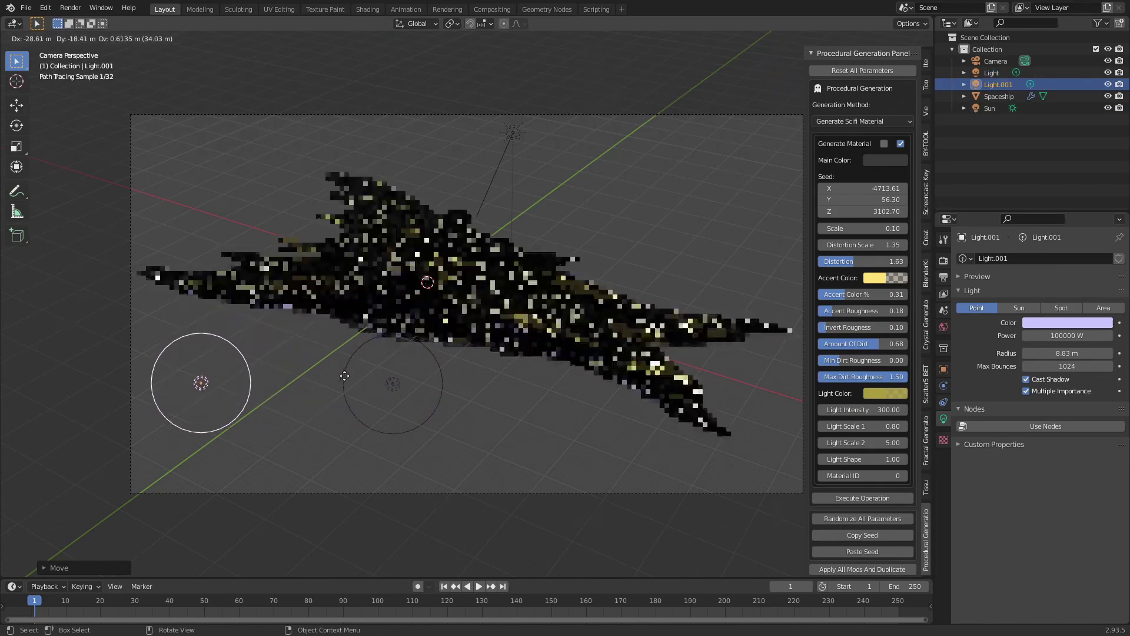
{"action": "left_click", "coordinate": [311, 392]}
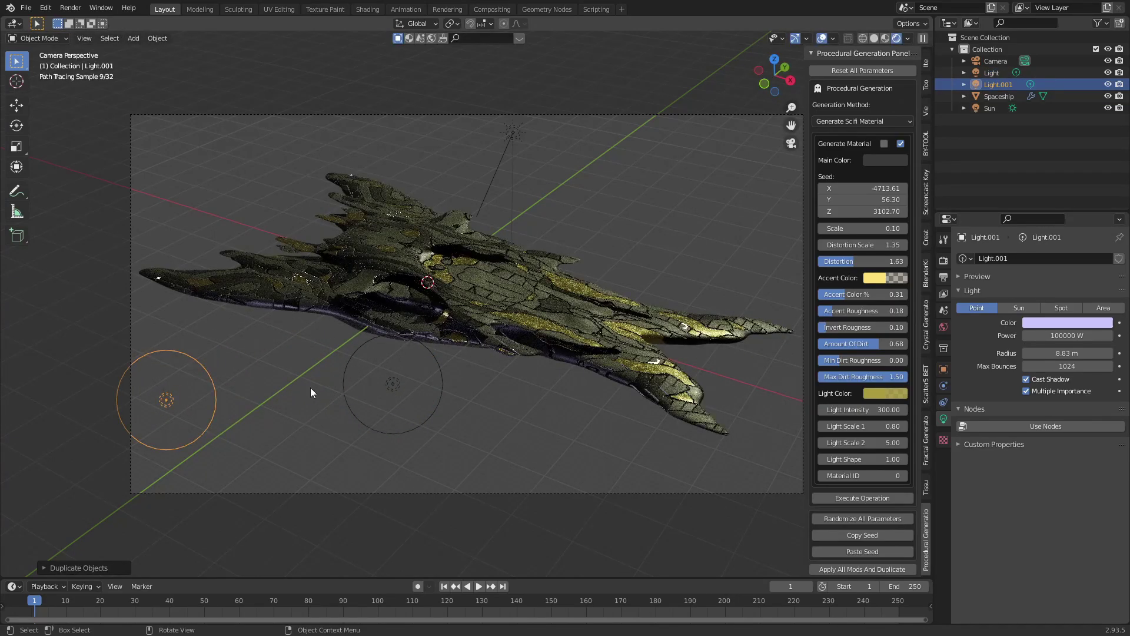
Duplicate the light about 110 m along the global Y axis to the ship's far side and set the copy's power to 500000 W
{"action": "key", "text": "shift+d"}
{"action": "key", "text": "y"}
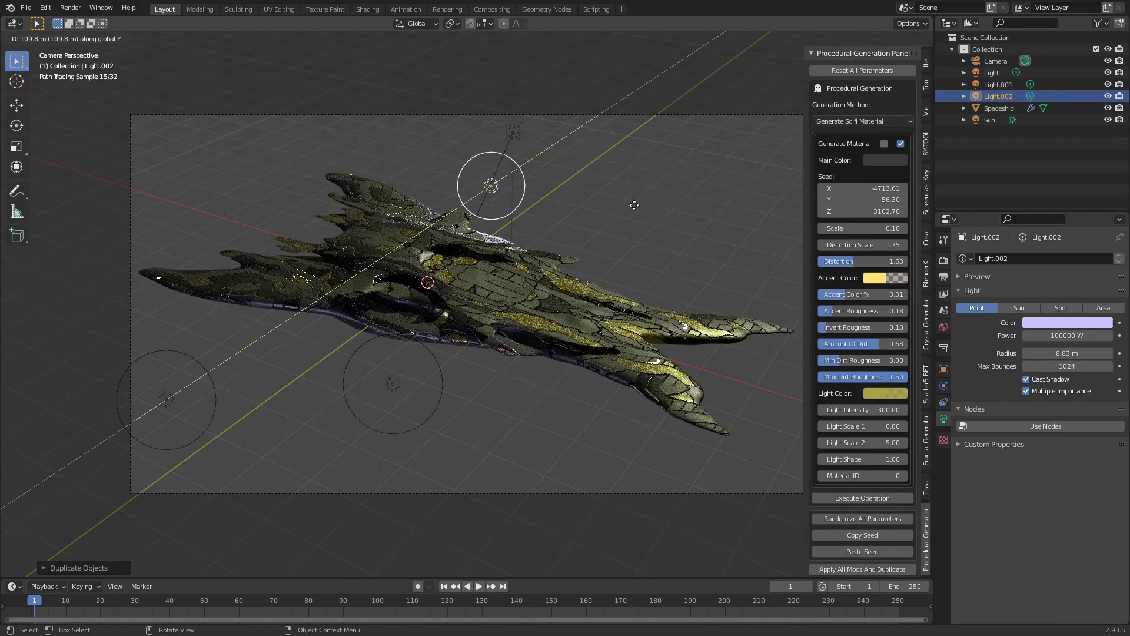
{"action": "left_click", "coordinate": [612, 176]}
{"action": "left_click", "coordinate": [1023, 336]}
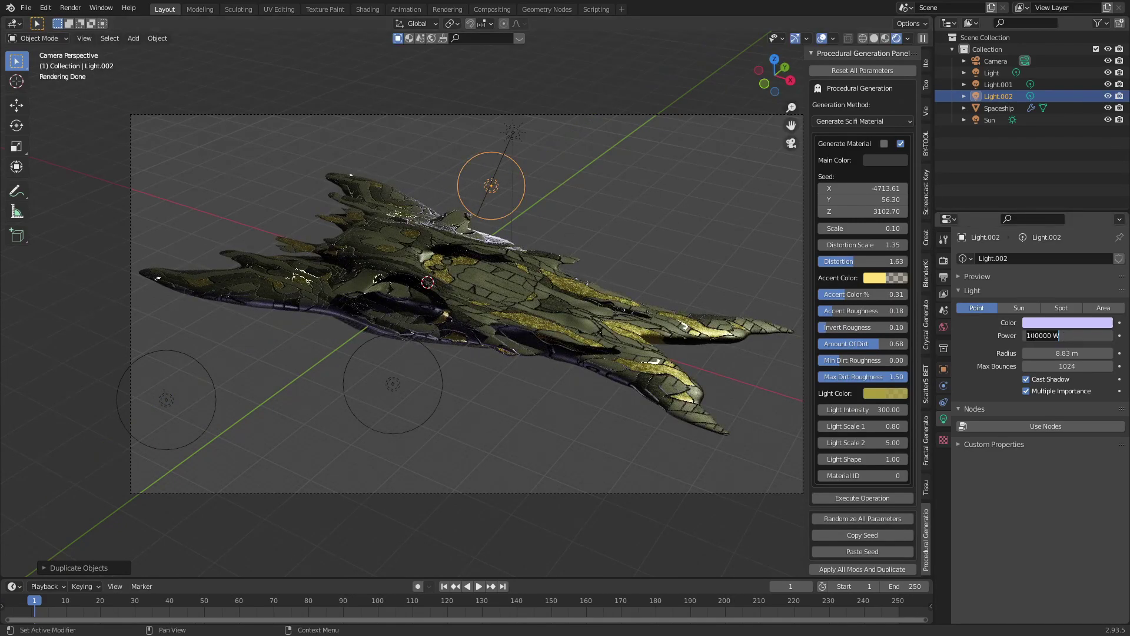
{"action": "type", "text": "5"}
{"action": "key", "text": "Return"}
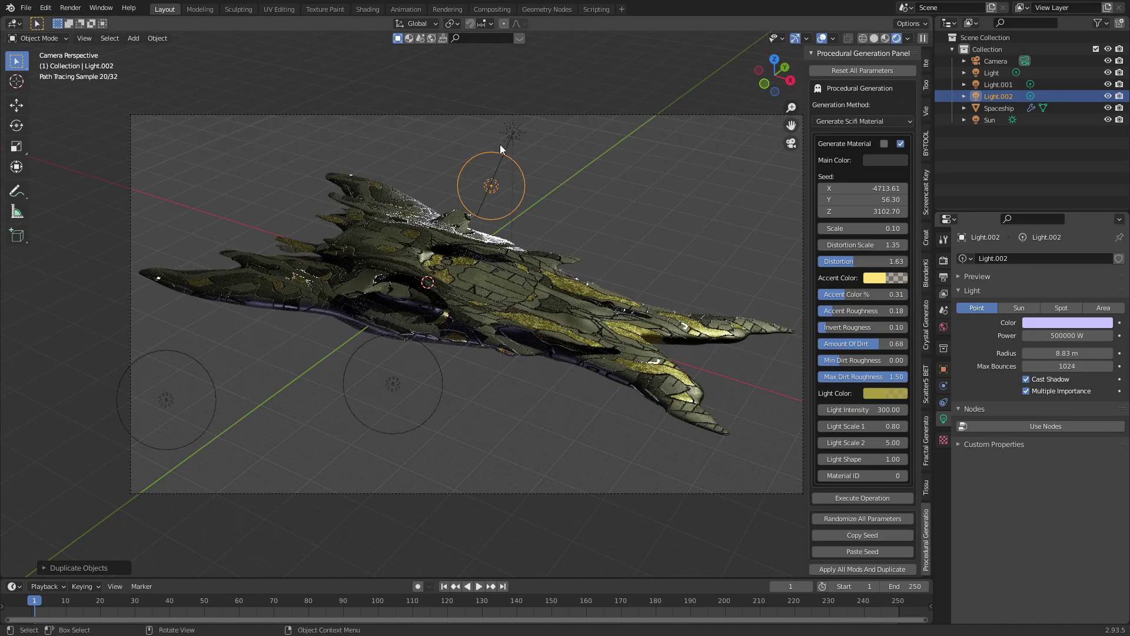
Reposition the 500000 W light above and behind the spaceship's far rear wing
{"action": "key", "text": "g"}
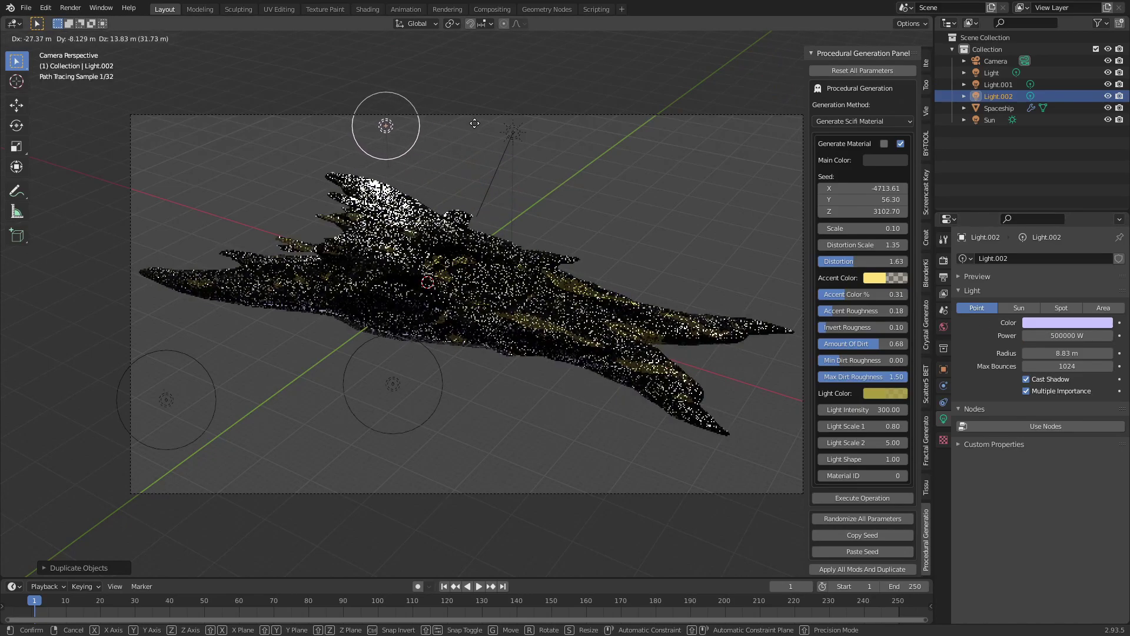
{"action": "key", "text": "z"}
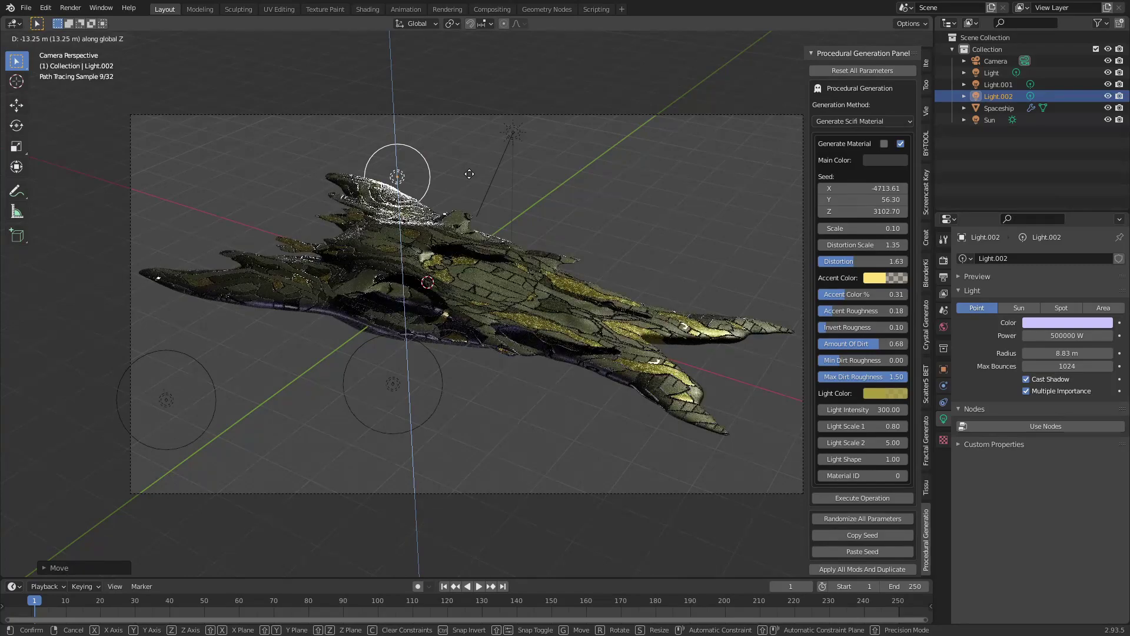
{"action": "left_click", "coordinate": [469, 174]}
{"action": "key", "text": "g"}
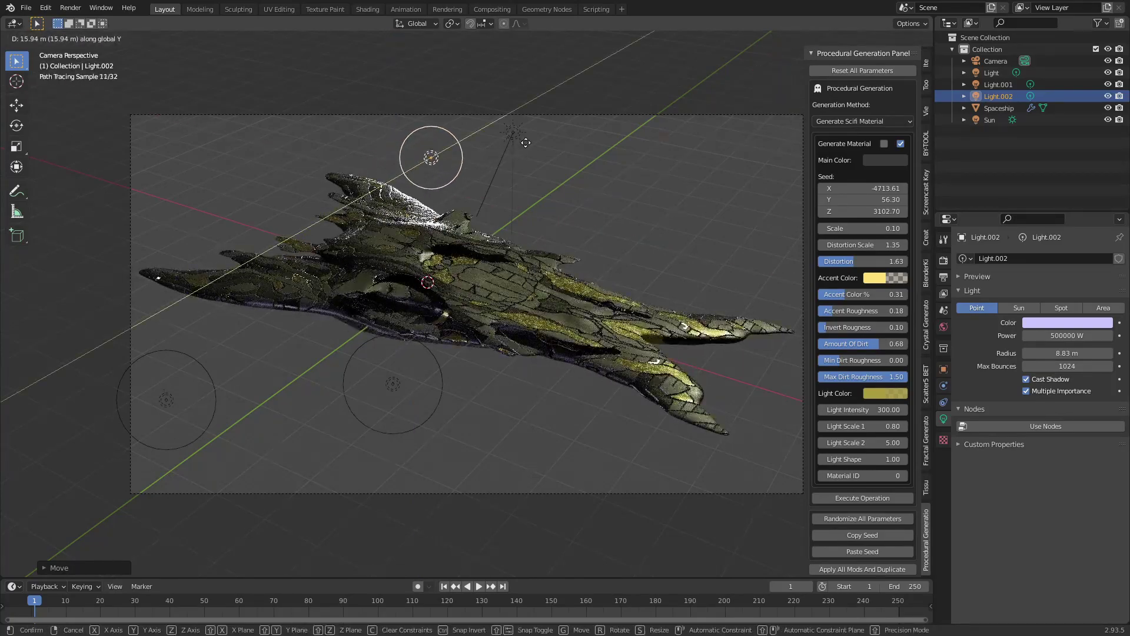
{"action": "left_click", "coordinate": [524, 140]}
{"action": "mouse_move", "coordinate": [523, 140]}
{"action": "middle_mouse_down"}
{"action": "mouse_move", "coordinate": [580, 181]}
{"action": "mouse_move", "coordinate": [560, 194]}
{"action": "mouse_move", "coordinate": [512, 159]}
{"action": "mouse_move", "coordinate": [512, 134]}
{"action": "middle_mouse_up"}
{"action": "key", "text": "g"}
{"action": "left_click", "coordinate": [559, 210]}
Duplicate the 500000 W light twice and spread the copies along the ship's far side toward its front
{"action": "middle_click_drag", "start_coordinate": [559, 210], "coordinate": [588, 347]}
{"action": "key", "text": "shift+d"}
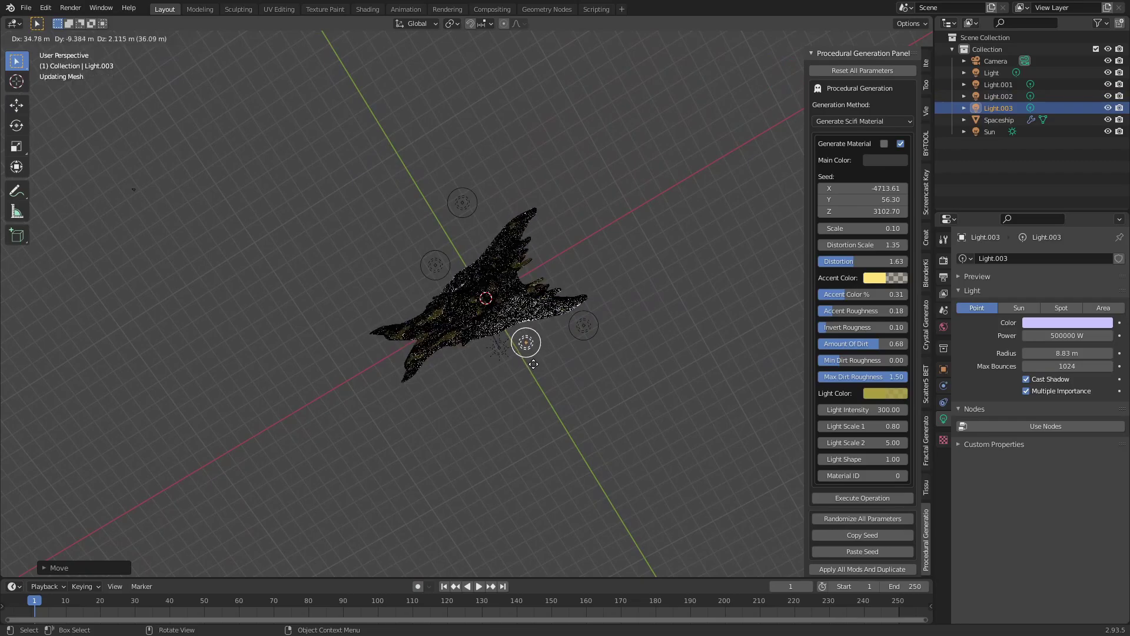
{"action": "left_click", "coordinate": [530, 361]}
{"action": "key", "text": "shift+d"}
{"action": "left_click", "coordinate": [452, 389]}
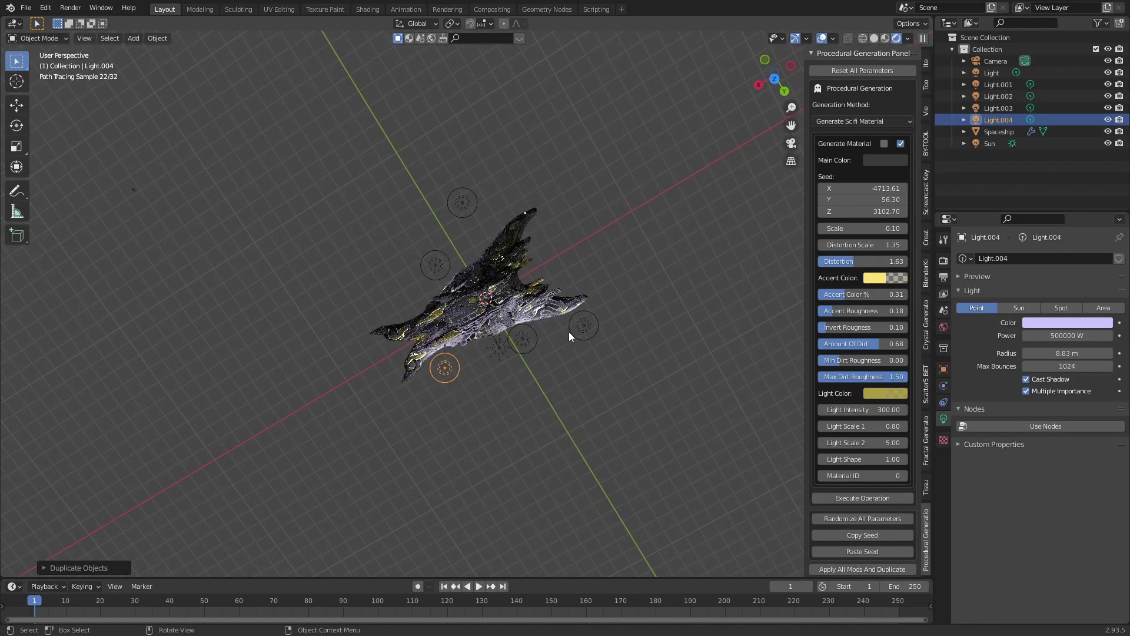
Return to the camera view and lower the three far-side lights together along the global Z axis
{"action": "key", "text": "KP_0"}
{"action": "left_click", "coordinate": [383, 154], "text": "shift"}
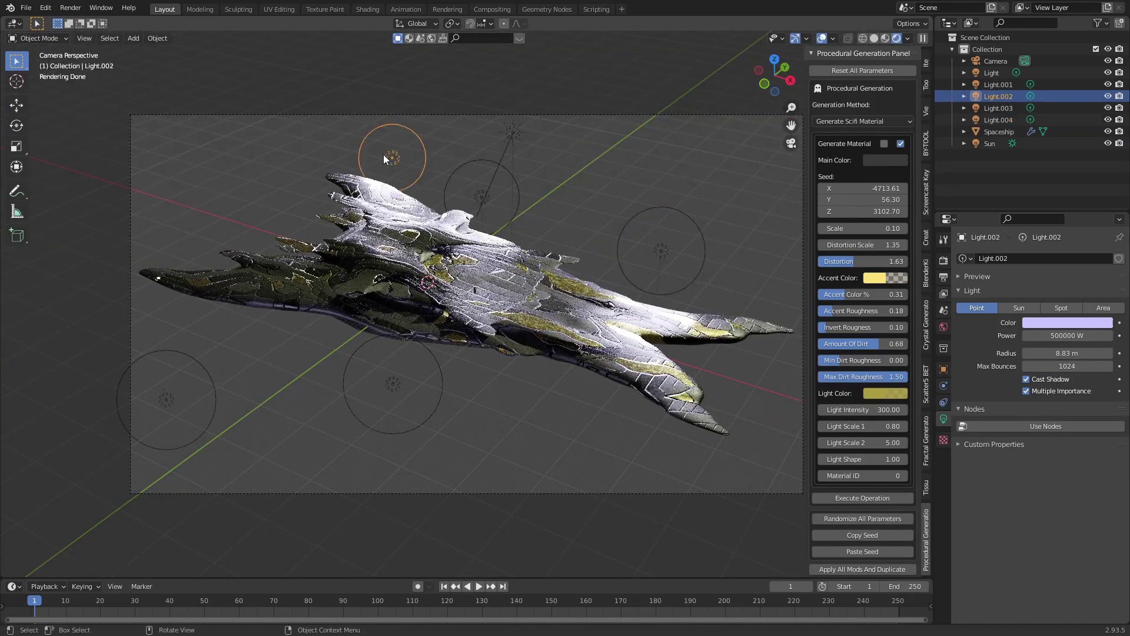
{"action": "left_click", "coordinate": [481, 196], "text": "shift"}
{"action": "left_click", "coordinate": [660, 251], "text": "shift"}
{"action": "key", "text": "g"}
{"action": "key", "text": "z"}
{"action": "left_click", "coordinate": [685, 325]}
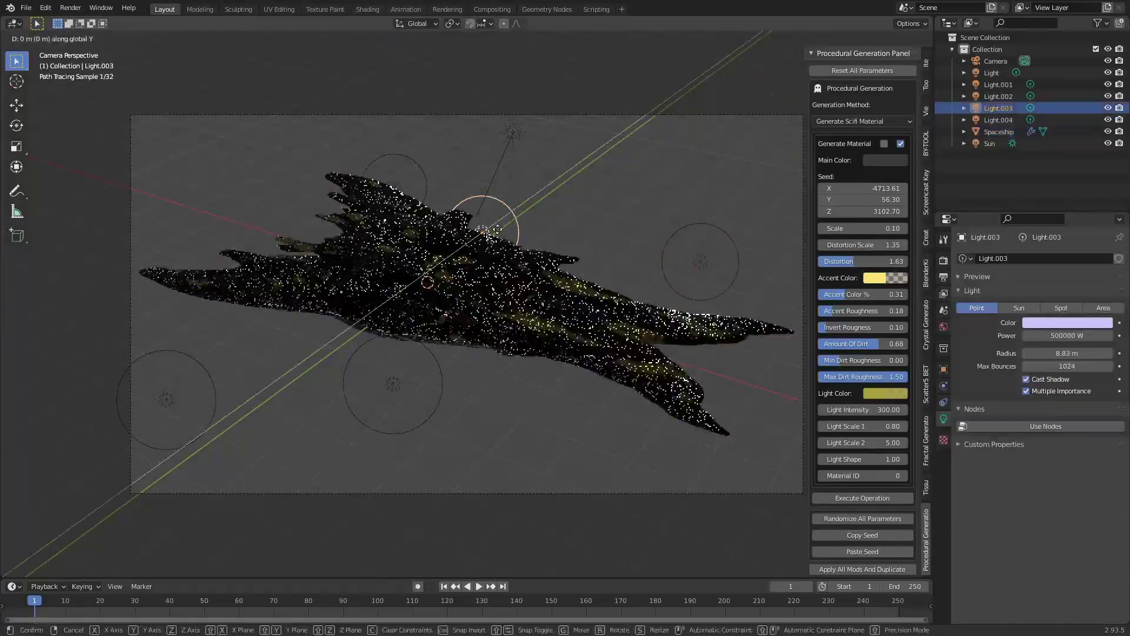
Adjust the far-side lights individually and add another duplicate between the two front ones
{"action": "left_click", "coordinate": [432, 156]}
{"action": "key", "text": "g"}
{"action": "left_click", "coordinate": [726, 268]}
{"action": "key", "text": "shift+d"}
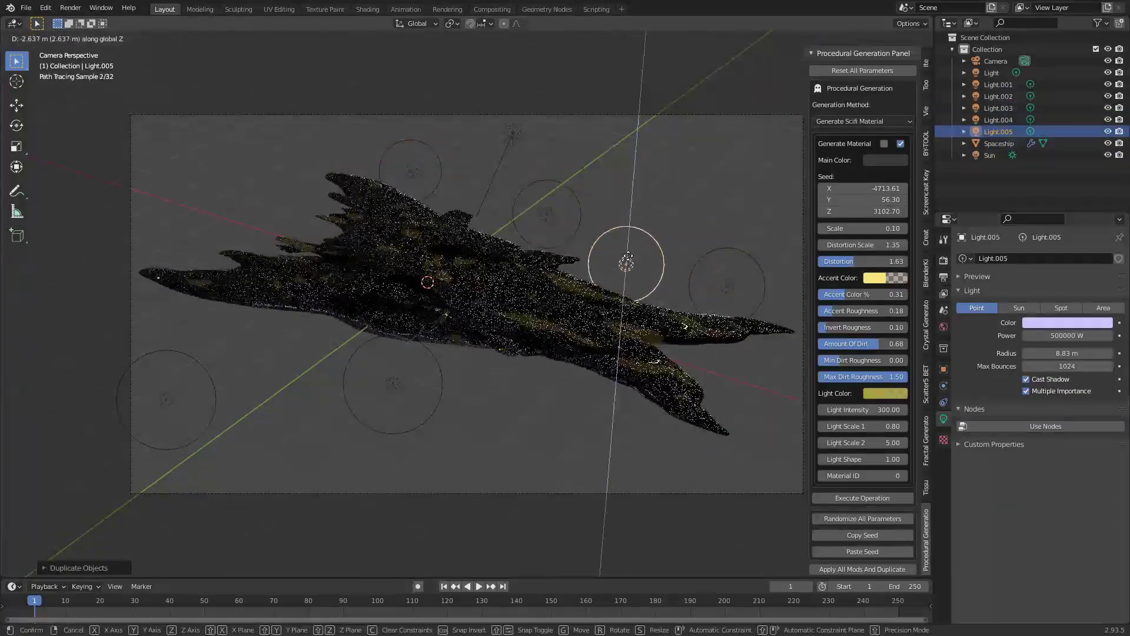
{"action": "left_click", "coordinate": [633, 226]}
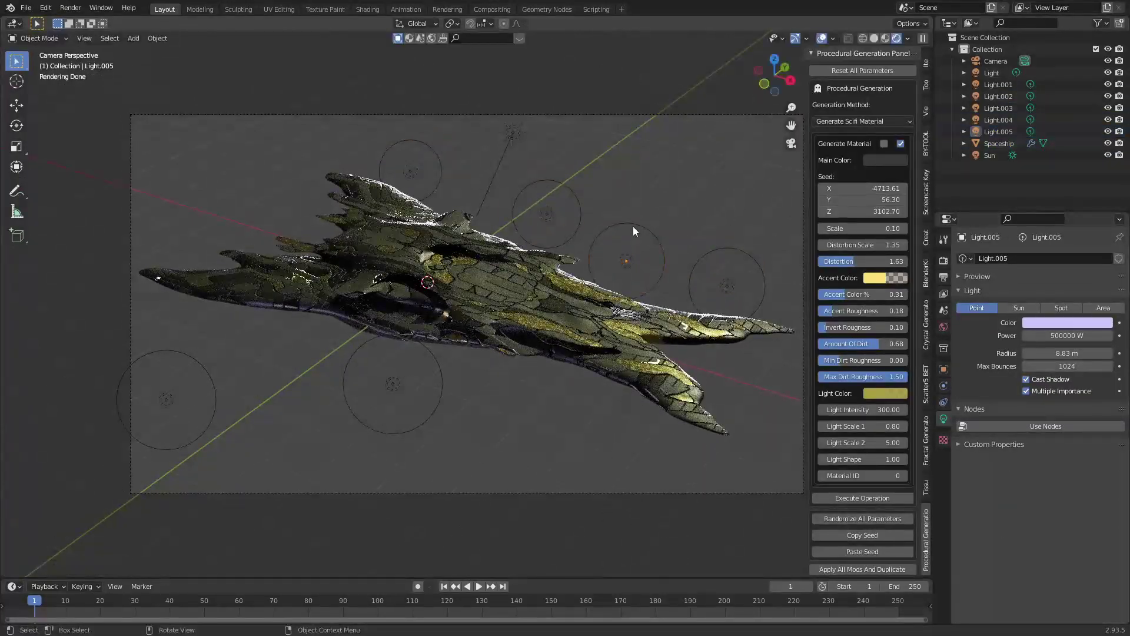
Open the Shading workspace in rendered view and switch the shader editor to the World nodes
{"action": "left_click", "coordinate": [354, 9]}
{"action": "scroll", "coordinate": [440, 265], "scroll_direction": "down", "scroll_amount": 5}
{"action": "left_click", "coordinate": [912, 38]}
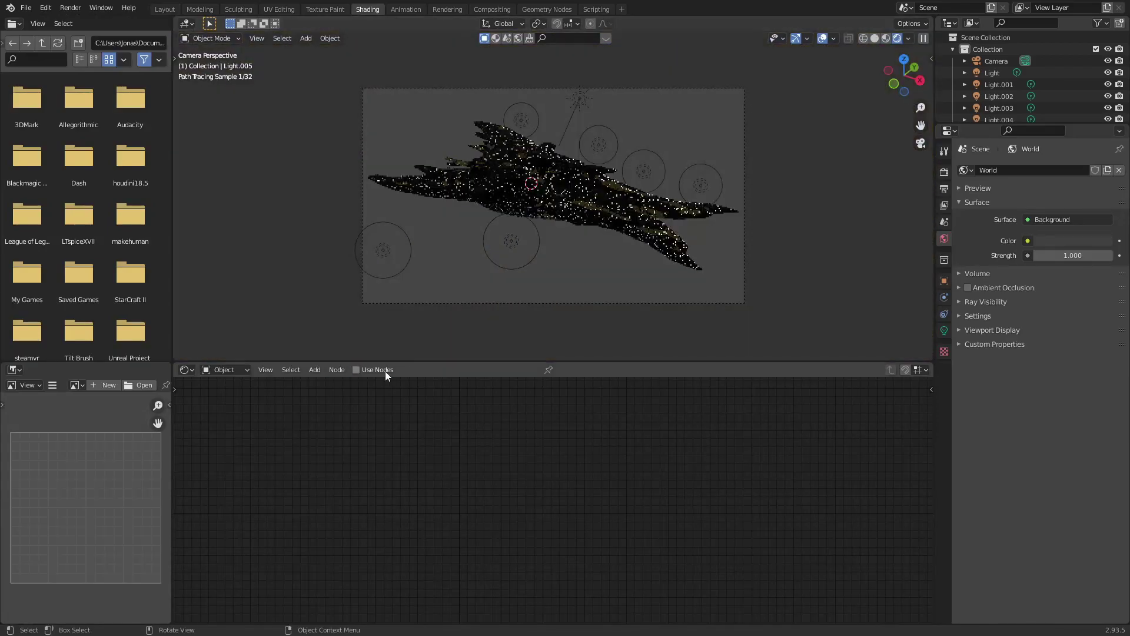
{"action": "left_click", "coordinate": [224, 370]}
{"action": "left_click", "coordinate": [234, 396]}
Add an Environment Texture node with Space HDRI.png and connect its color to the Background node's Color input
{"action": "key", "text": "shift+a"}
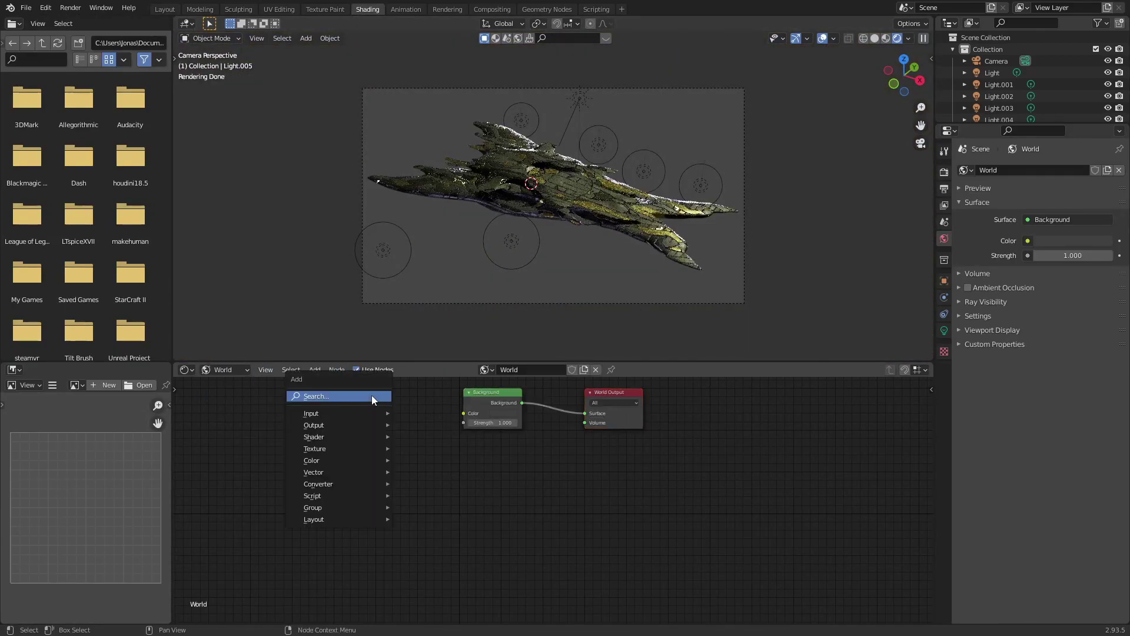
{"action": "left_click", "coordinate": [372, 394]}
{"action": "type", "text": "env"}
{"action": "left_click", "coordinate": [398, 416]}
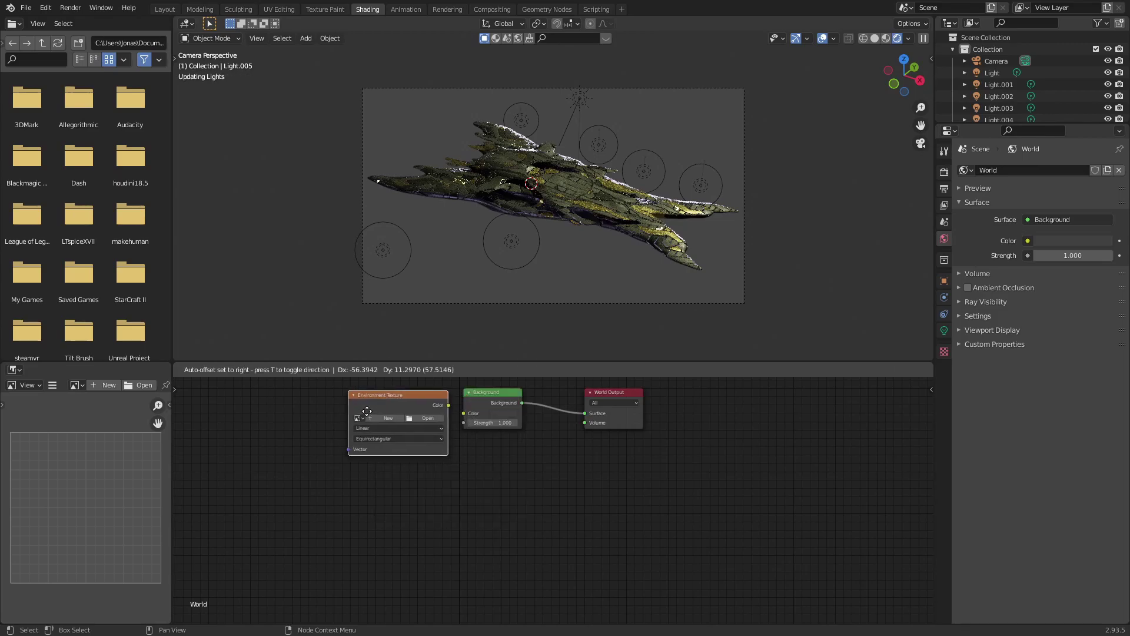
{"action": "left_click_drag", "start_coordinate": [422, 403], "coordinate": [464, 413]}
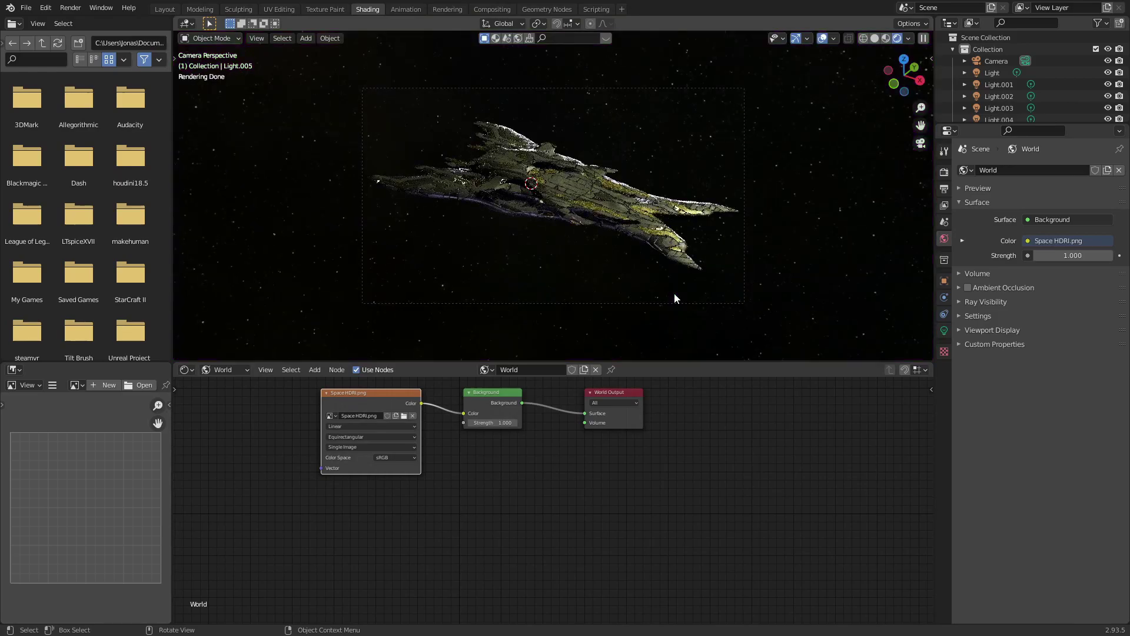
Enable the Denoising Data pass for the view layer and render the image
{"action": "left_click", "coordinate": [943, 205]}
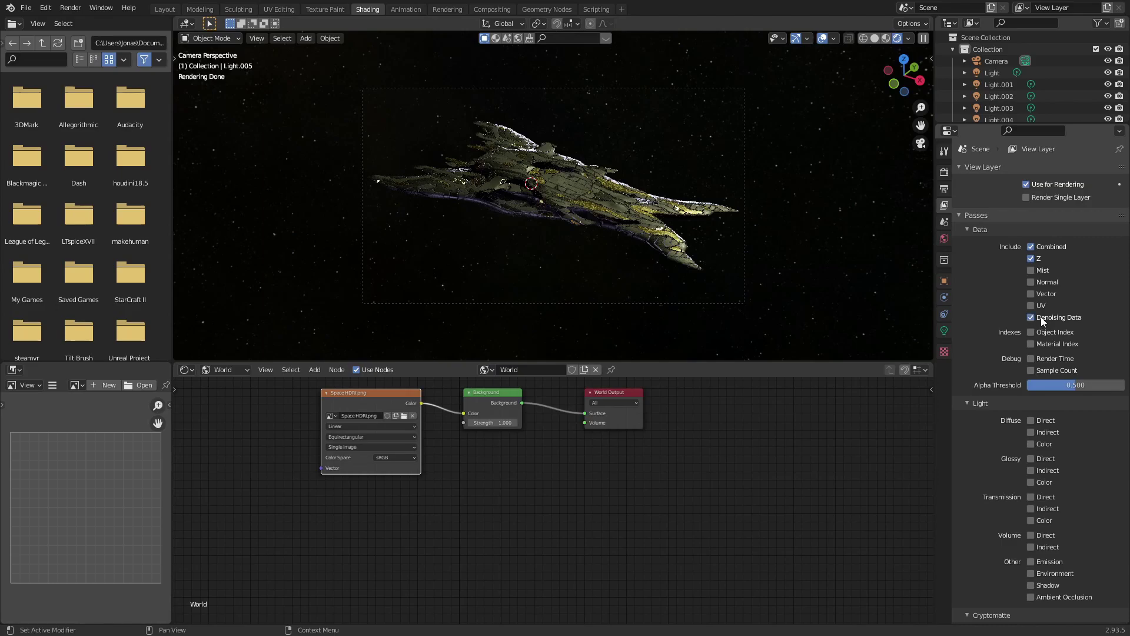
{"action": "left_click", "coordinate": [71, 7]}
{"action": "left_click", "coordinate": [78, 25]}
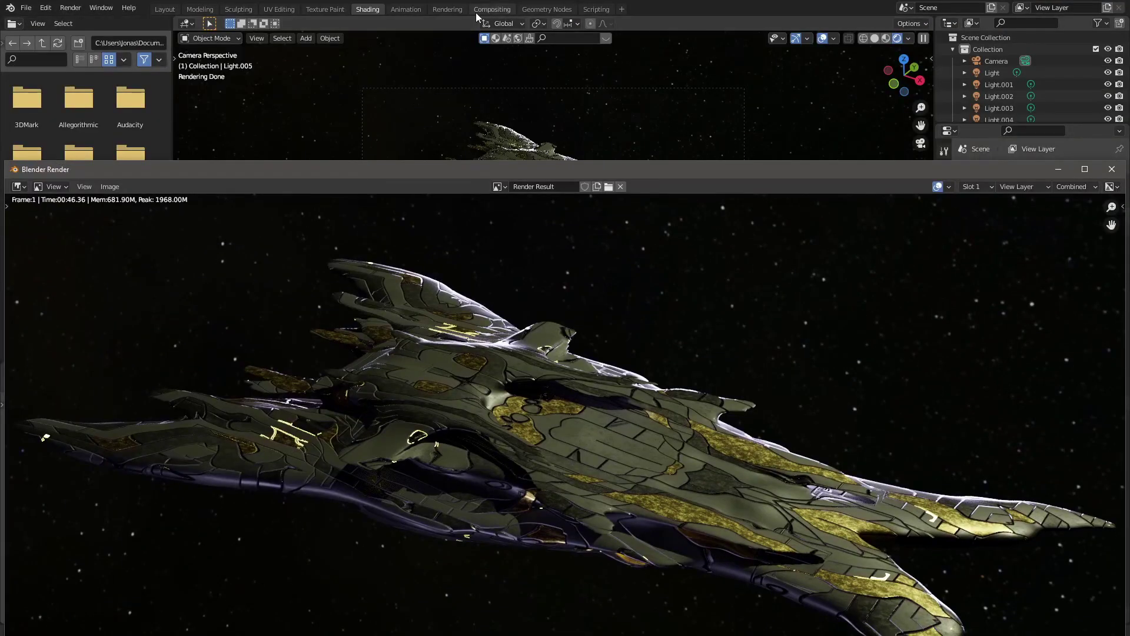
Open the Compositing workspace, enable Use Nodes and move the render window clear of the node editor
{"action": "left_click", "coordinate": [492, 9]}
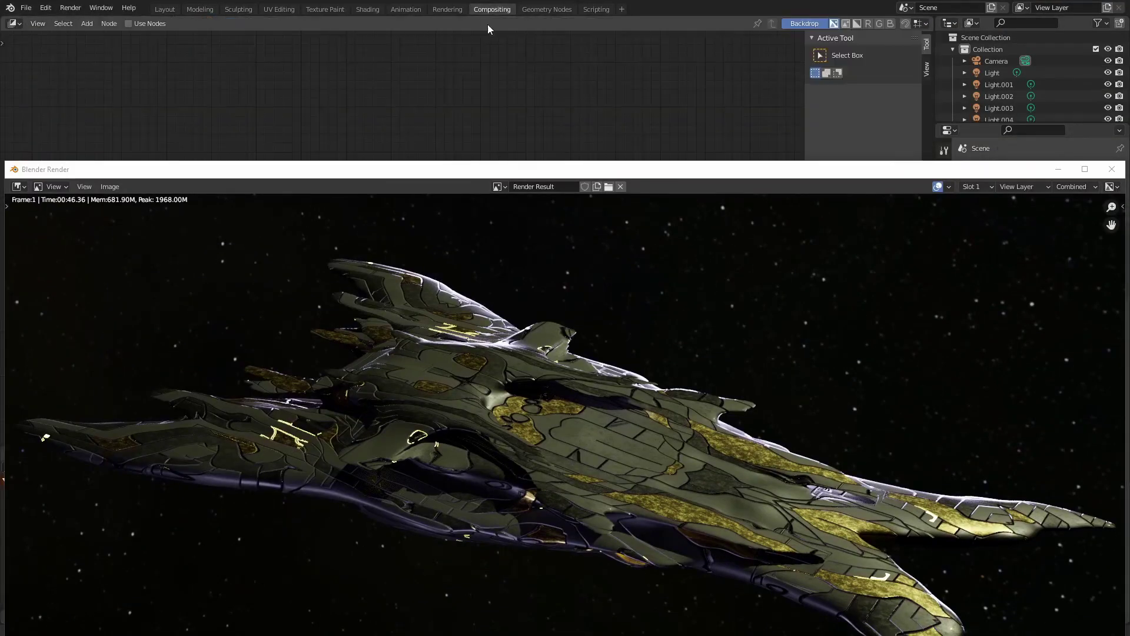
{"action": "left_click", "coordinate": [129, 24]}
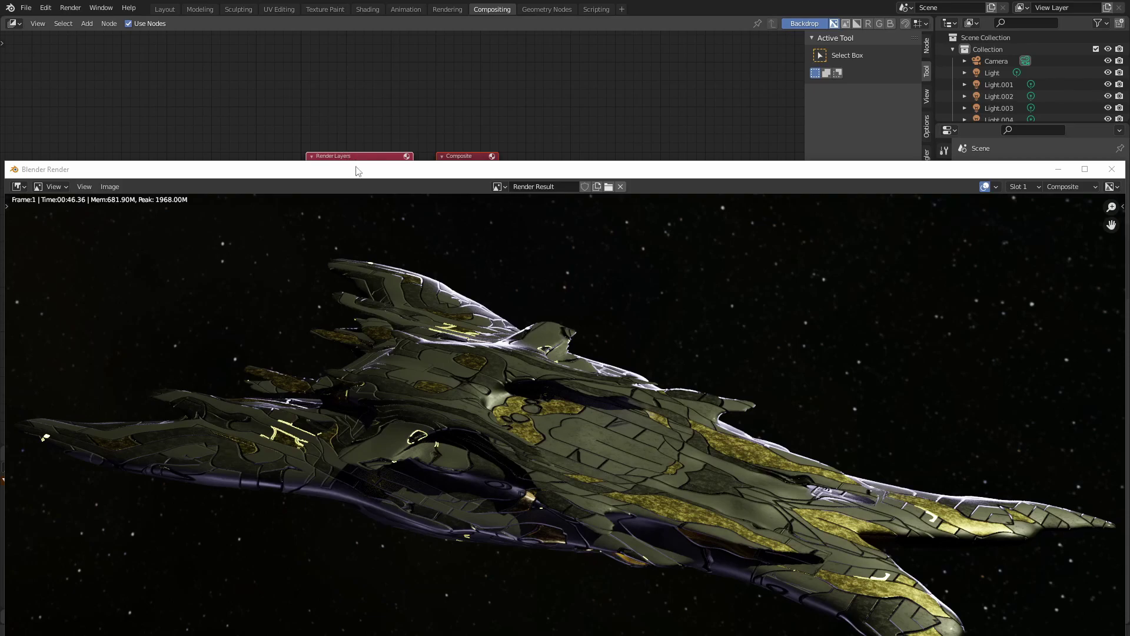
{"action": "left_click_drag", "start_coordinate": [356, 171], "coordinate": [383, 322]}
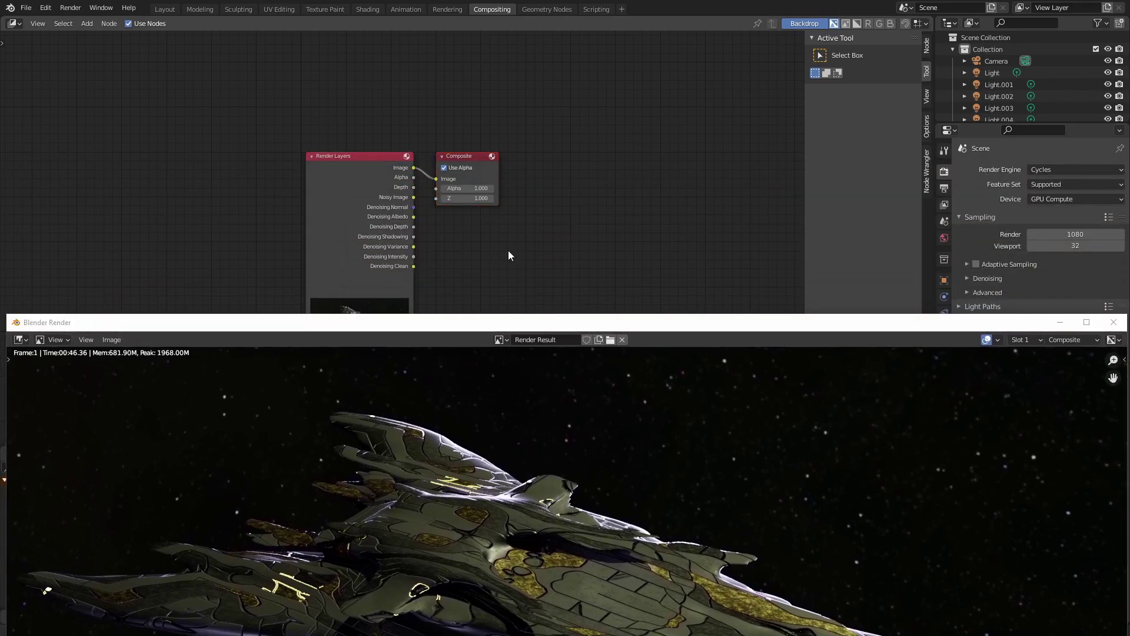
Add a Denoise node and connect Noisy Image, Denoising Normal and Denoising Albedo to its Image, Normal and Albedo inputs
{"action": "key", "text": "shift+a"}
{"action": "type", "text": "den"}
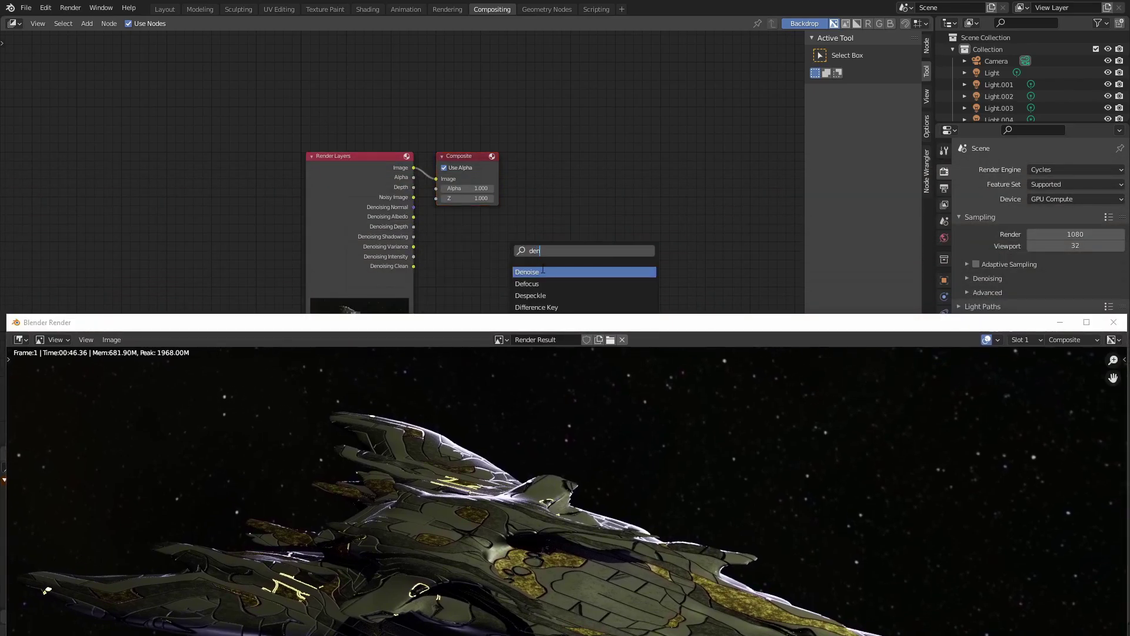
{"action": "left_click", "coordinate": [543, 272]}
{"action": "left_click", "coordinate": [532, 237]}
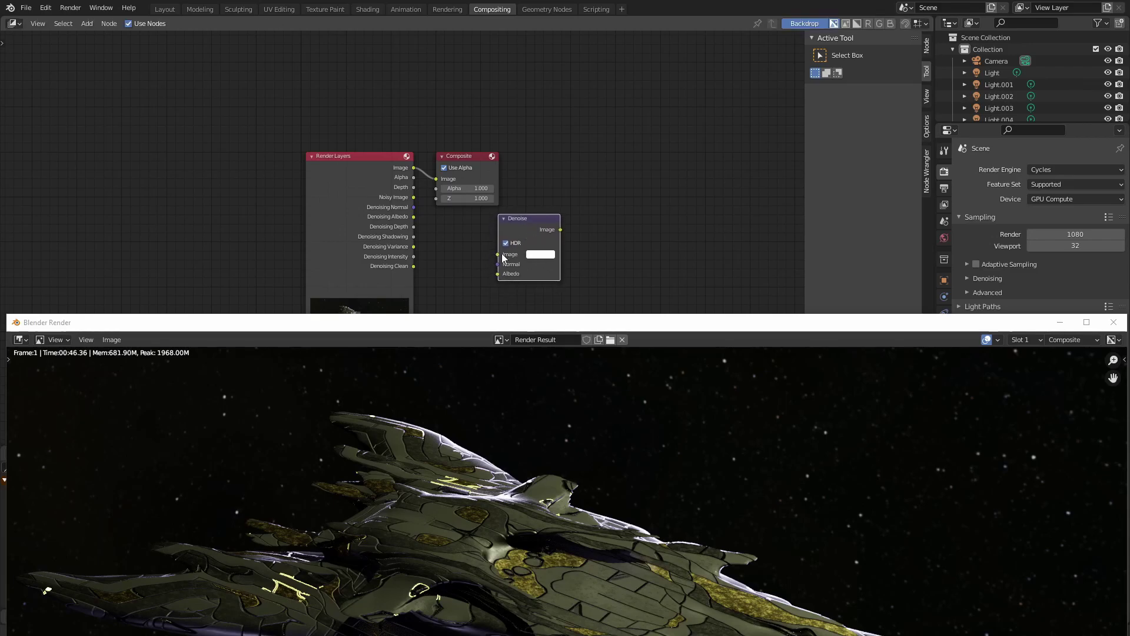
{"action": "left_click_drag", "start_coordinate": [503, 257], "coordinate": [413, 216]}
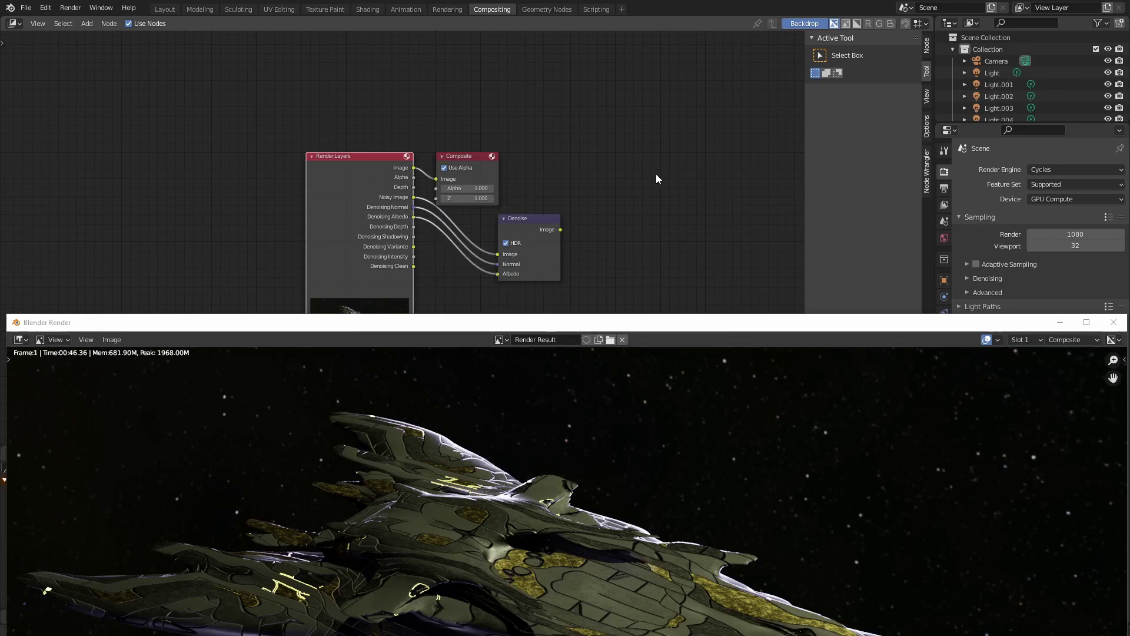
Add a Mix node that combines the Render Layers image with the Denoise output, and move Composite beyond it
{"action": "key", "text": "shift+a"}
{"action": "type", "text": "mi"}
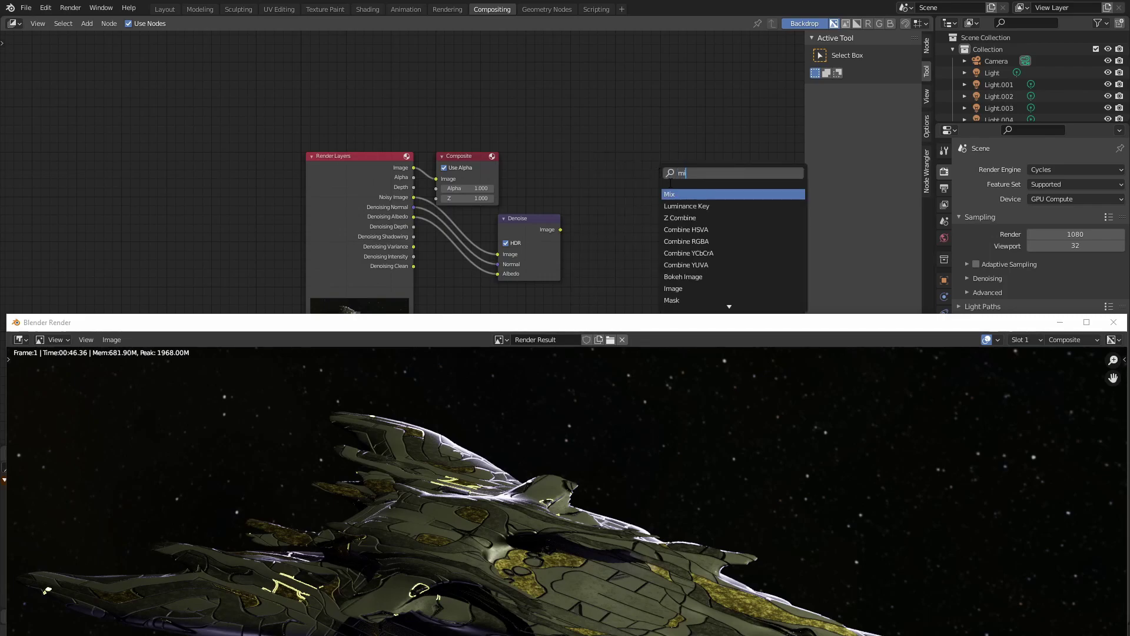
{"action": "key", "text": "Return"}
{"action": "left_click", "coordinate": [642, 177]}
{"action": "left_click_drag", "start_coordinate": [560, 230], "coordinate": [746, 130]}
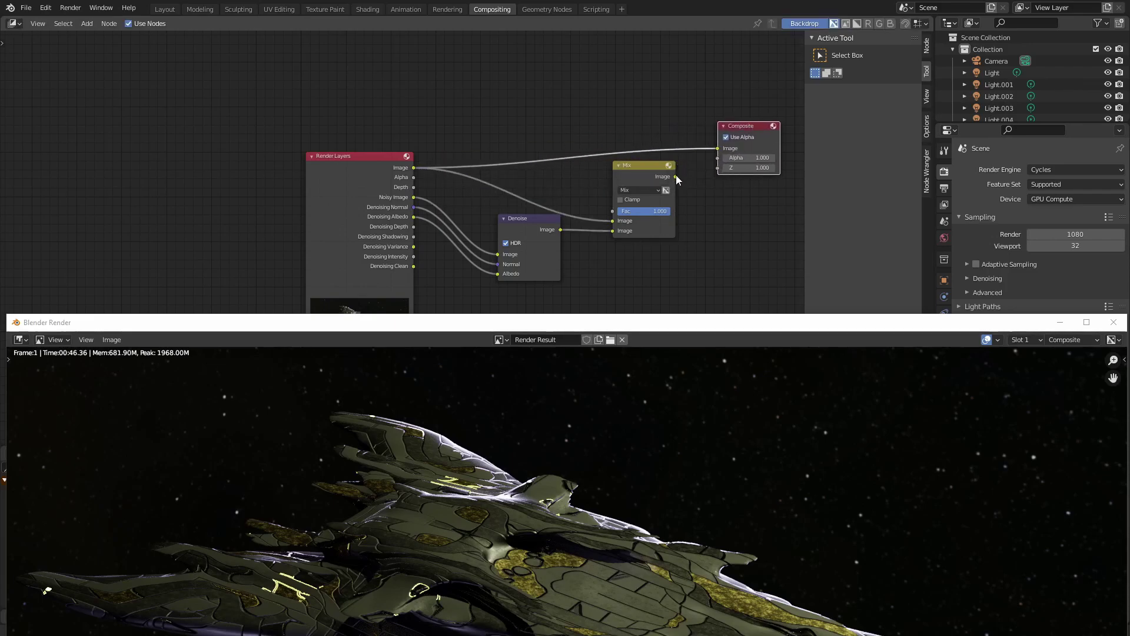
Connect the Mix node's output to the Composite image input and lower the mix factor
{"action": "left_click_drag", "start_coordinate": [676, 177], "coordinate": [717, 148]}
{"action": "key", "text": "g"}
{"action": "left_click", "coordinate": [638, 212]}
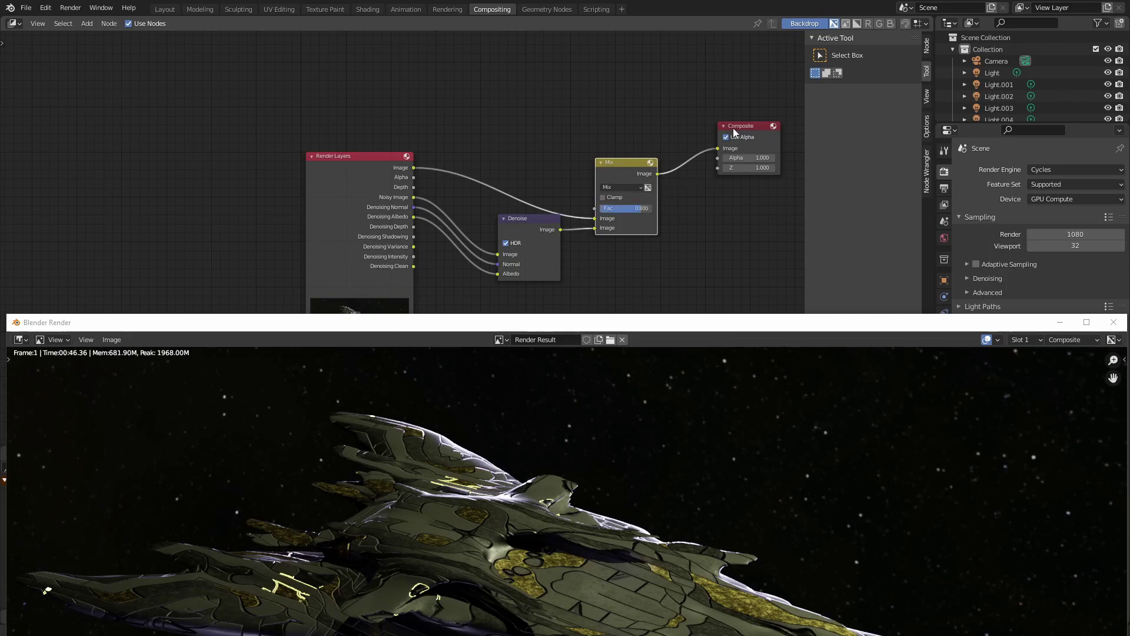
Insert a Glare node set to Fog Glow between the Mix and Composite nodes and reduce its glow size
{"action": "left_click_drag", "start_coordinate": [735, 132], "coordinate": [798, 136]}
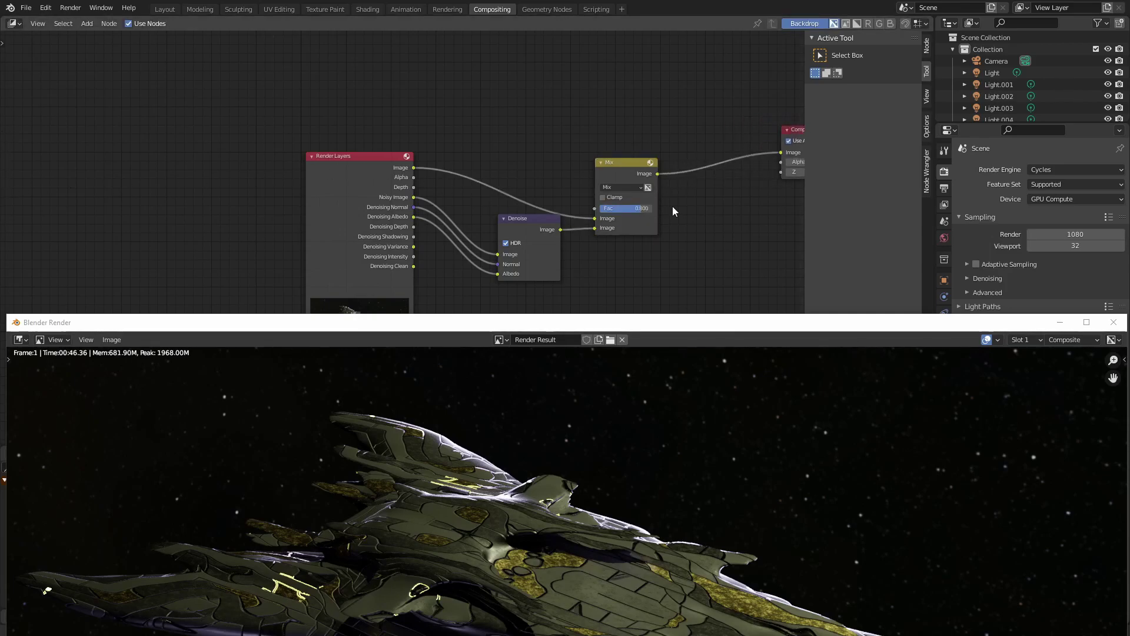
{"action": "key", "text": "shift+a"}
{"action": "type", "text": "gl"}
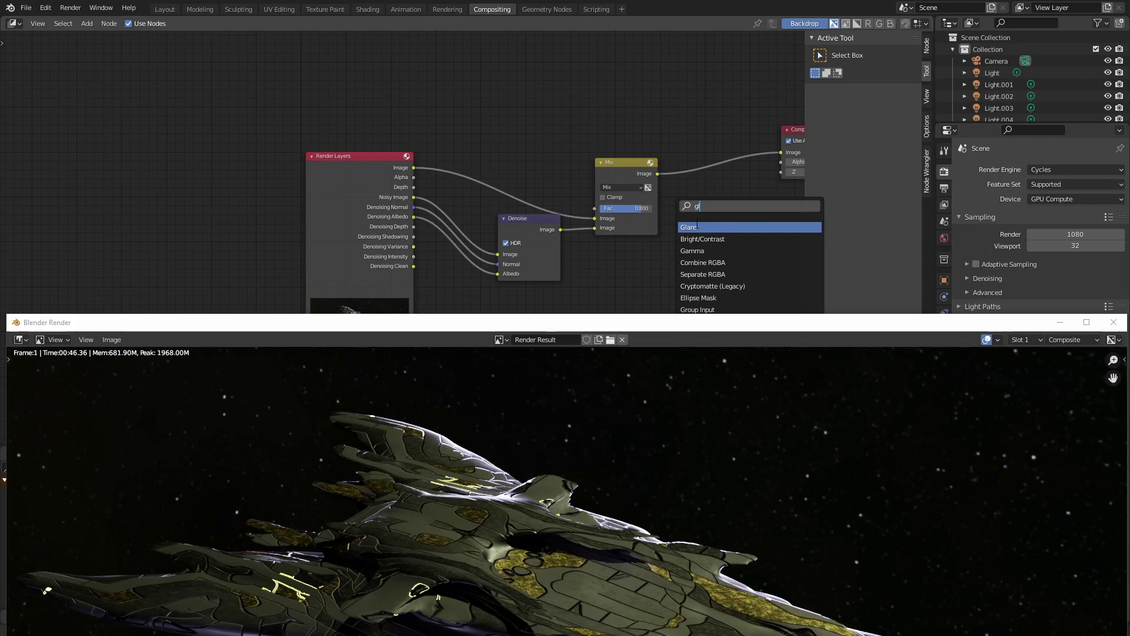
{"action": "left_click", "coordinate": [697, 226]}
{"action": "left_click", "coordinate": [722, 186]}
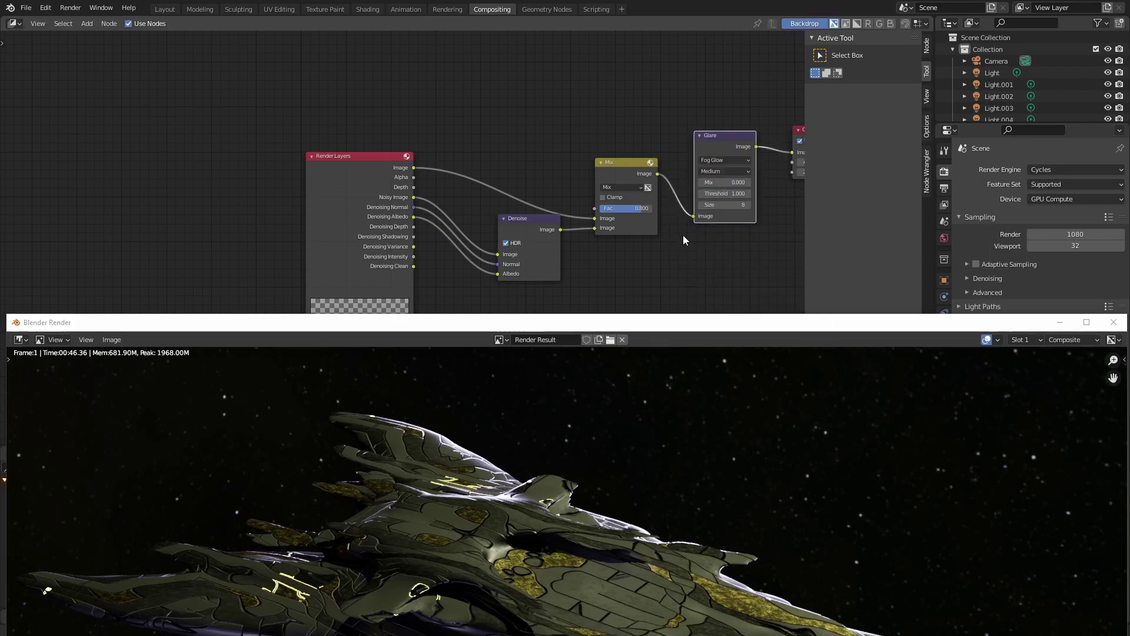
{"action": "scroll", "coordinate": [593, 432], "scroll_direction": "down", "scroll_amount": 1}
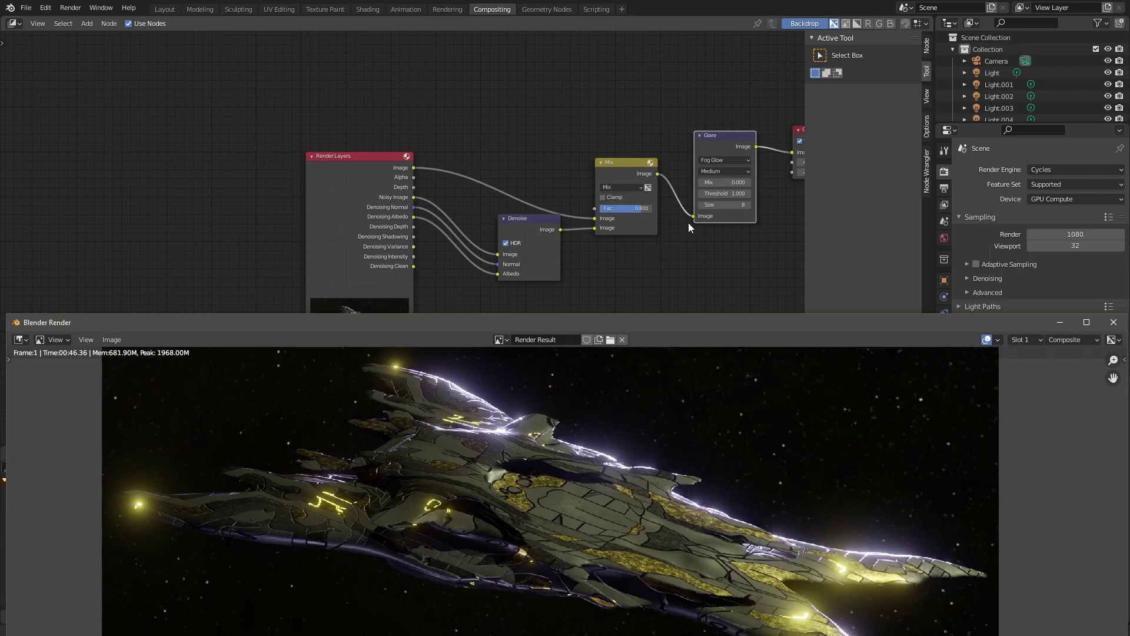
{"action": "left_click_drag", "start_coordinate": [711, 206], "coordinate": [711, 205]}
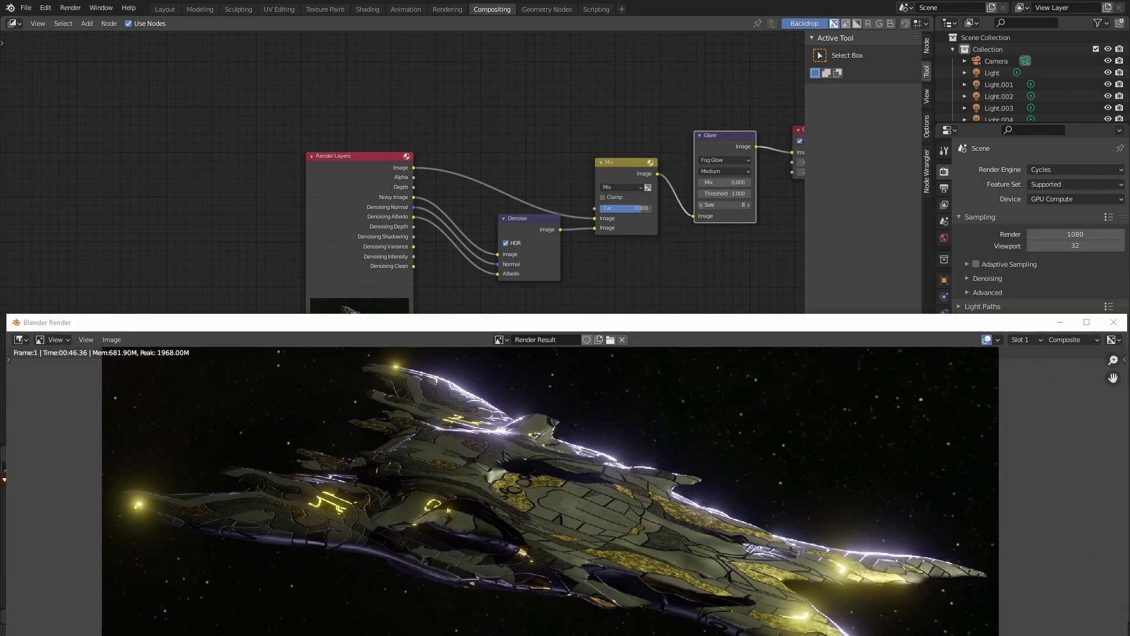
{"action": "left_click", "coordinate": [700, 204]}
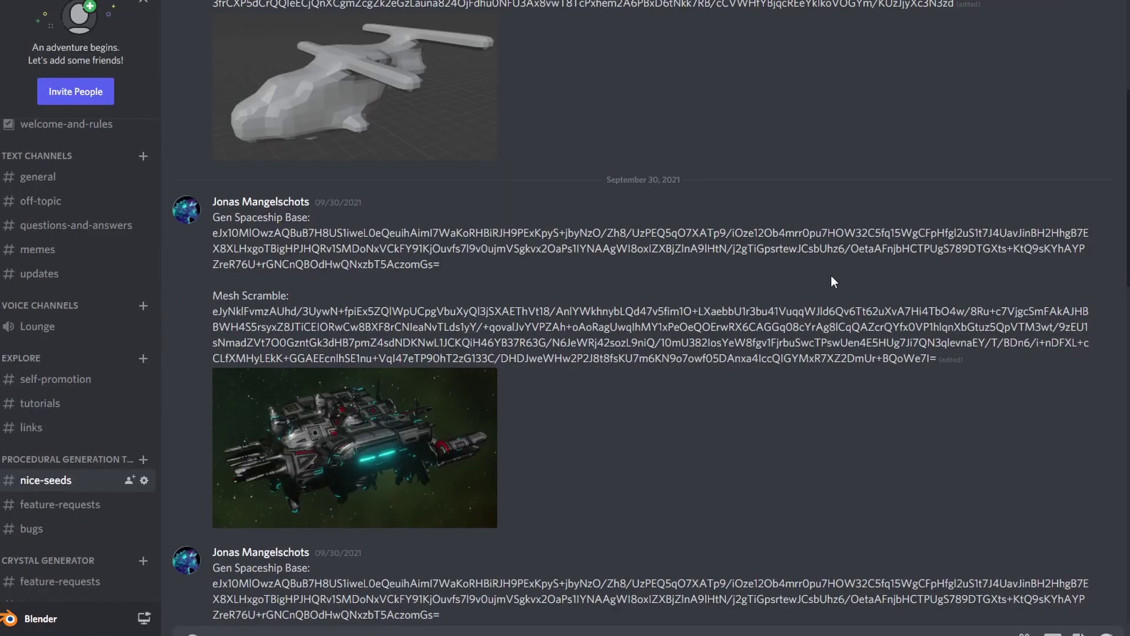
Switch to Discord and browse the shared spaceship seeds and their example renders in the nice-seeds channel
{"action": "scroll", "coordinate": [571, 256], "scroll_direction": "down", "scroll_amount": 6}
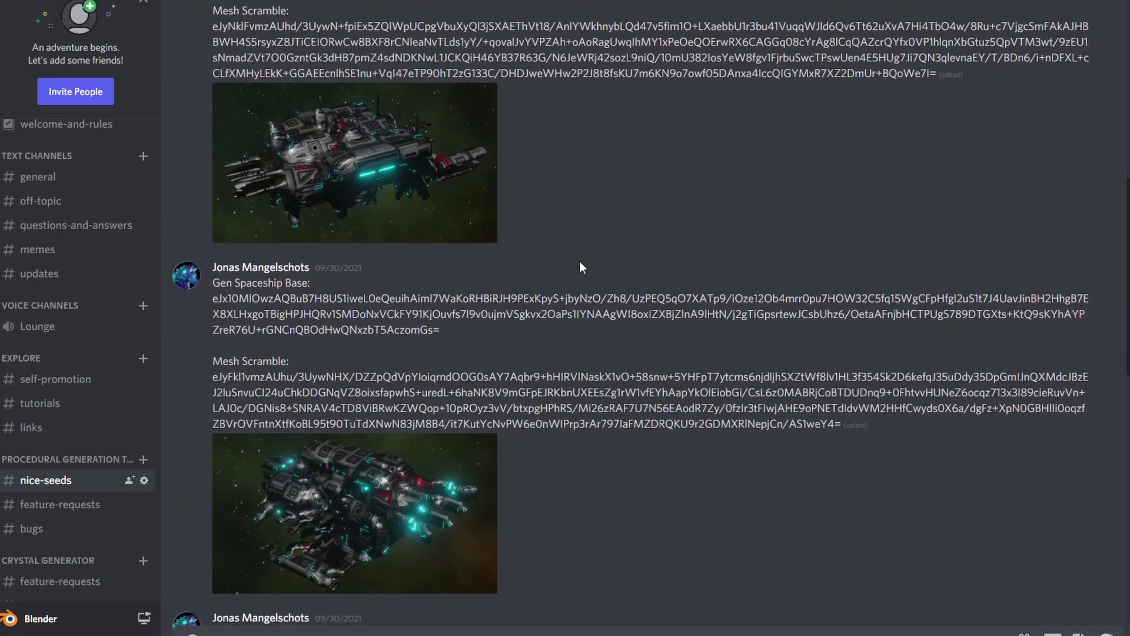
{"action": "scroll", "coordinate": [581, 262], "scroll_direction": "down", "scroll_amount": 8}
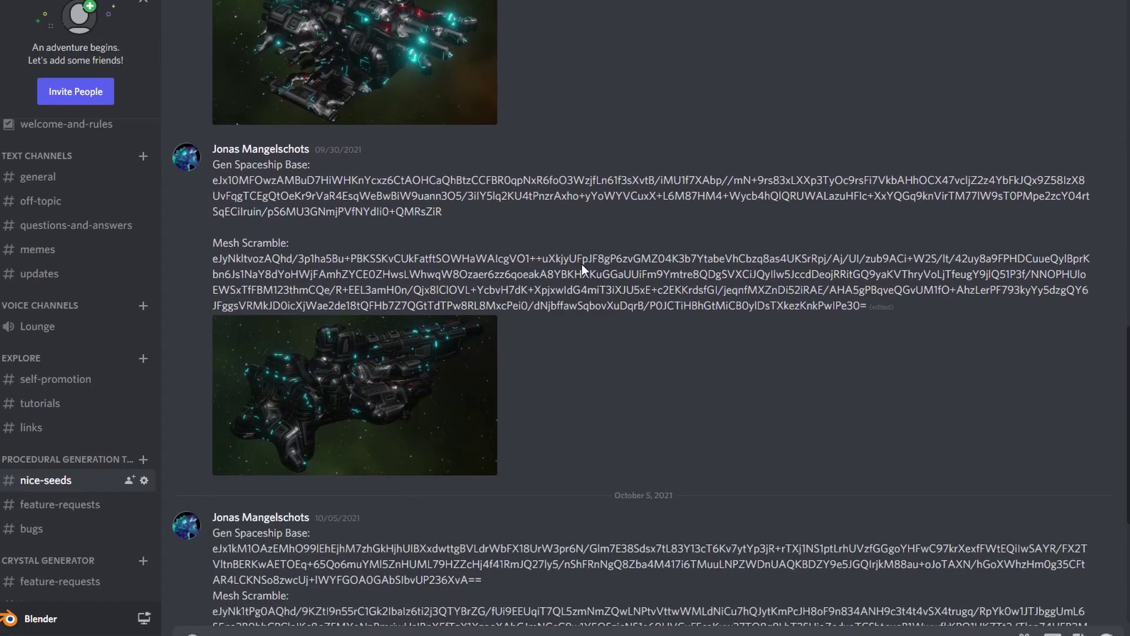
{"action": "scroll", "coordinate": [582, 264], "scroll_direction": "down", "scroll_amount": 3}
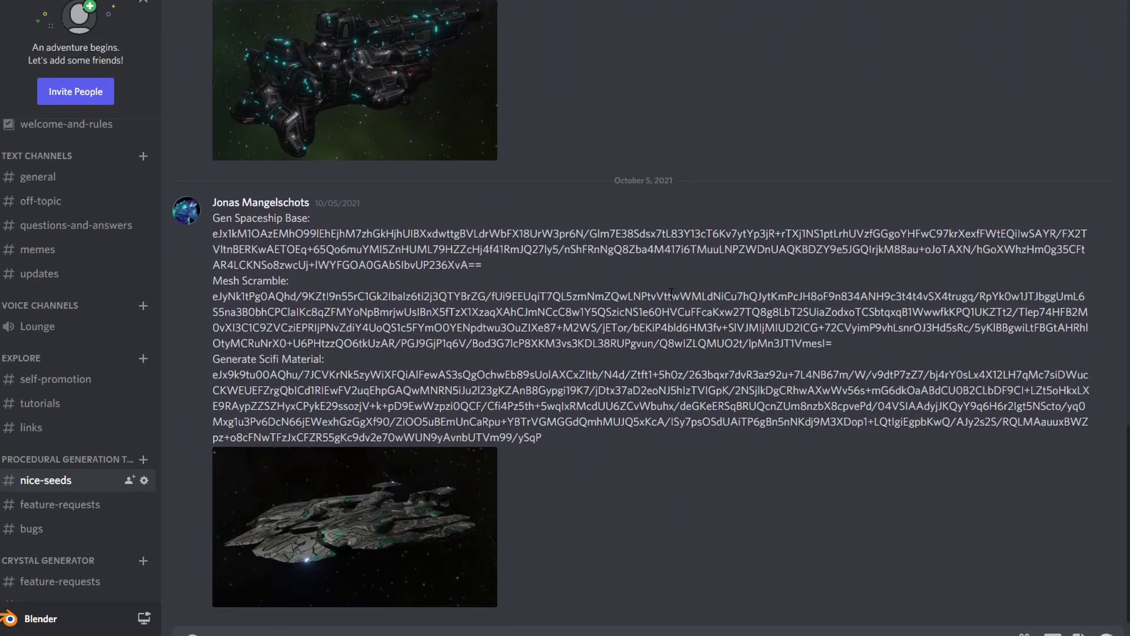